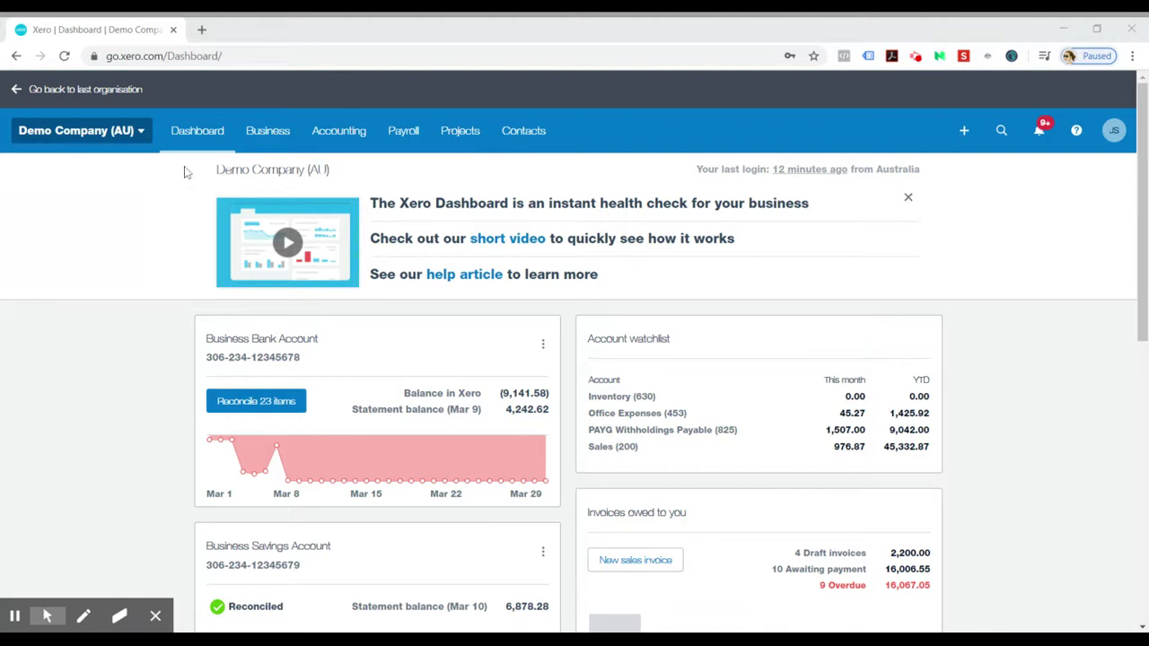
Open the payroll settings from the demo company's organisation settings.
left_click(145, 136)
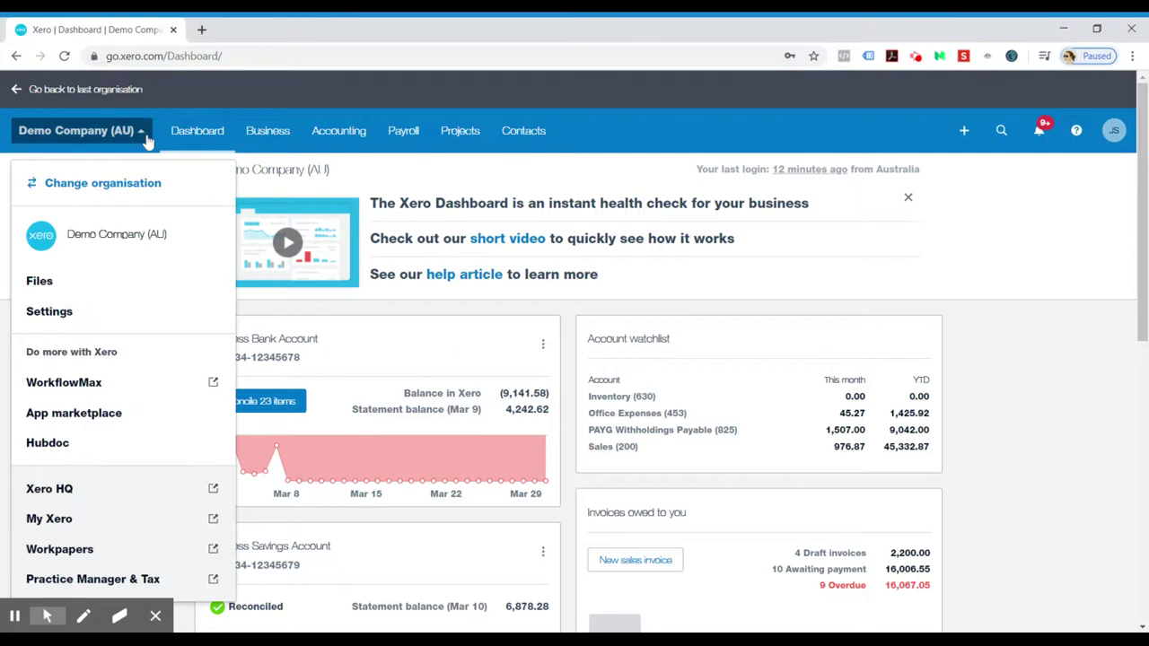
left_click(67, 312)
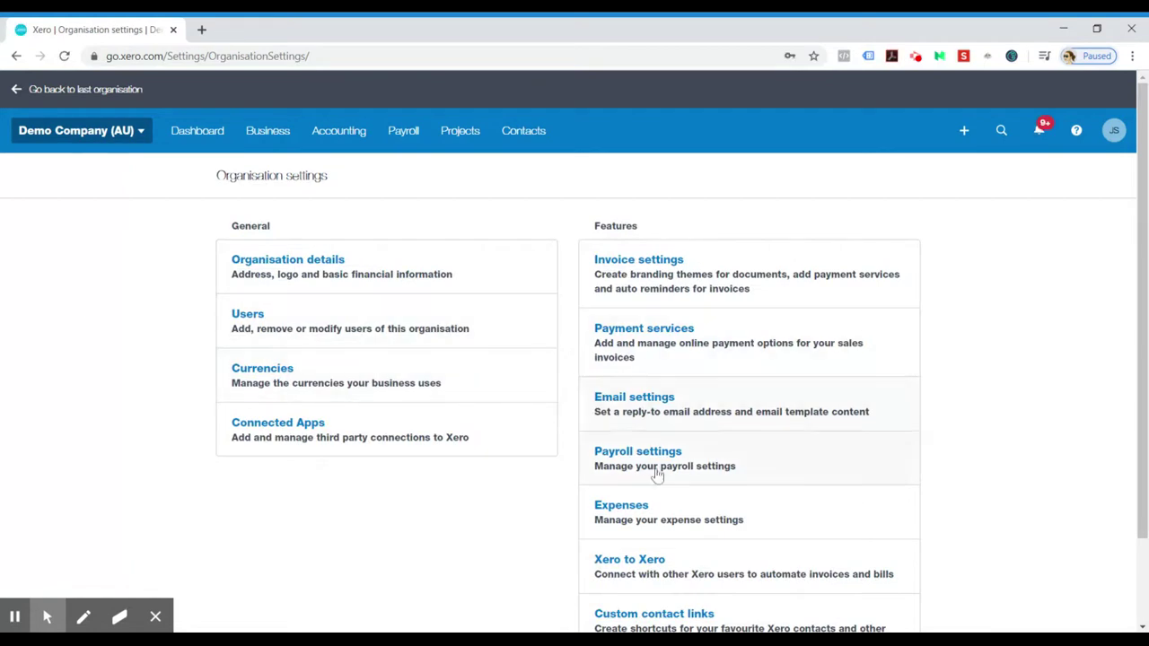
left_click(651, 461)
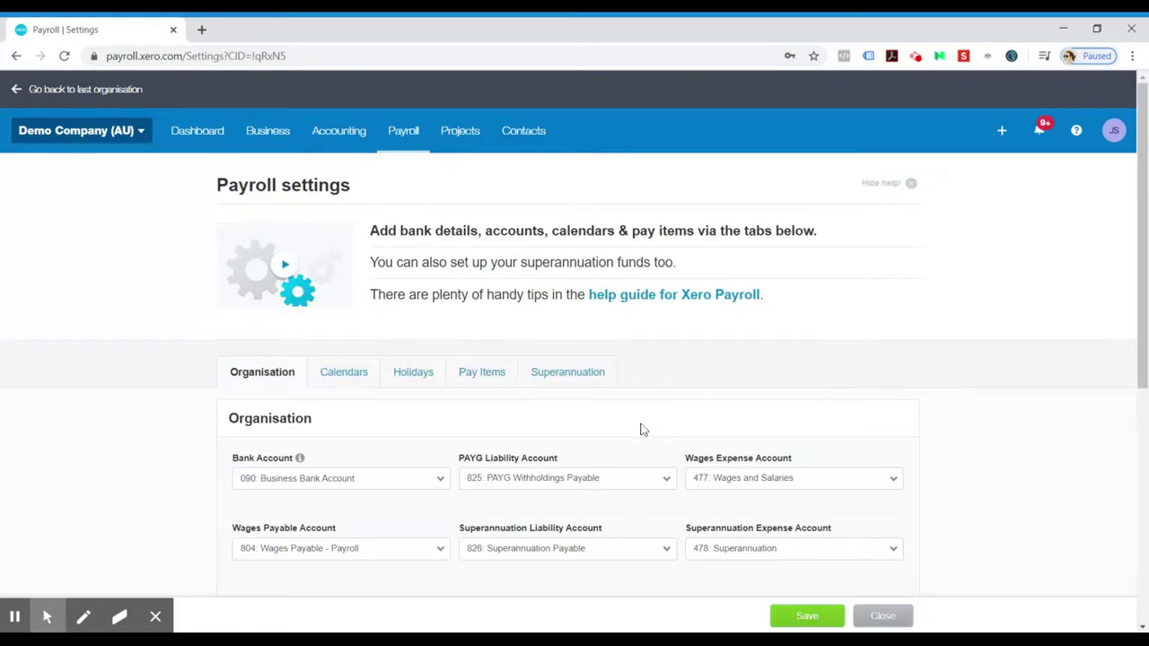
Review the organisation payroll settings, including the available bank accounts, liability and expense accounts, tracking, payslip options and company logo.
scroll(1007, 256, "down", 2)
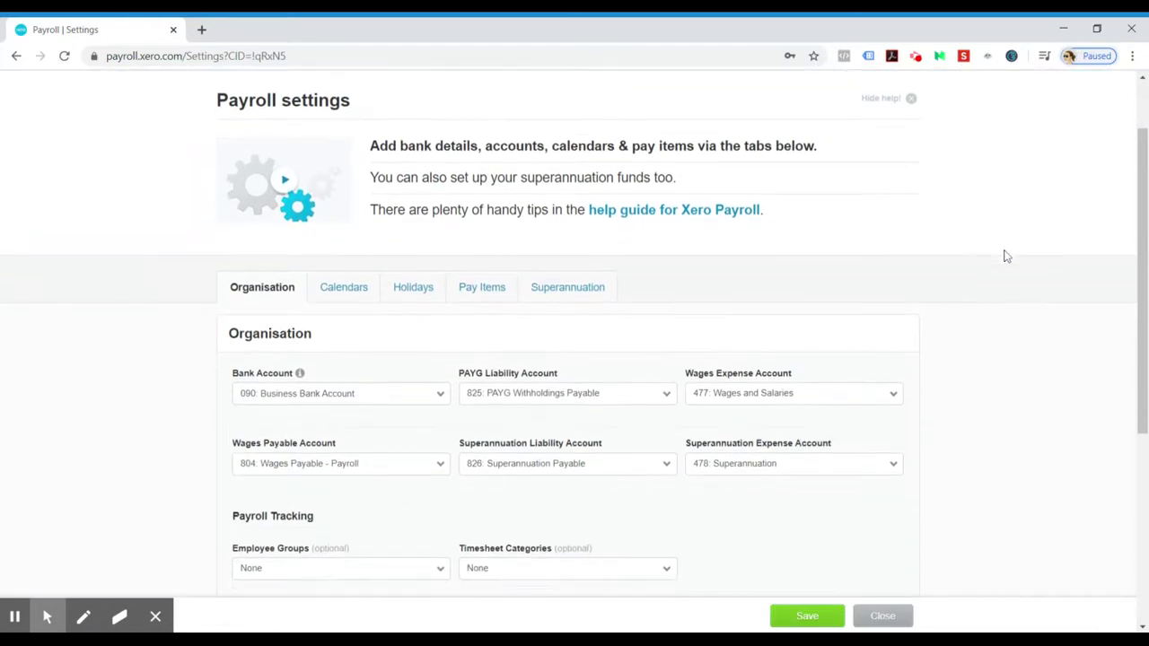
scroll(1007, 257, "down", 2)
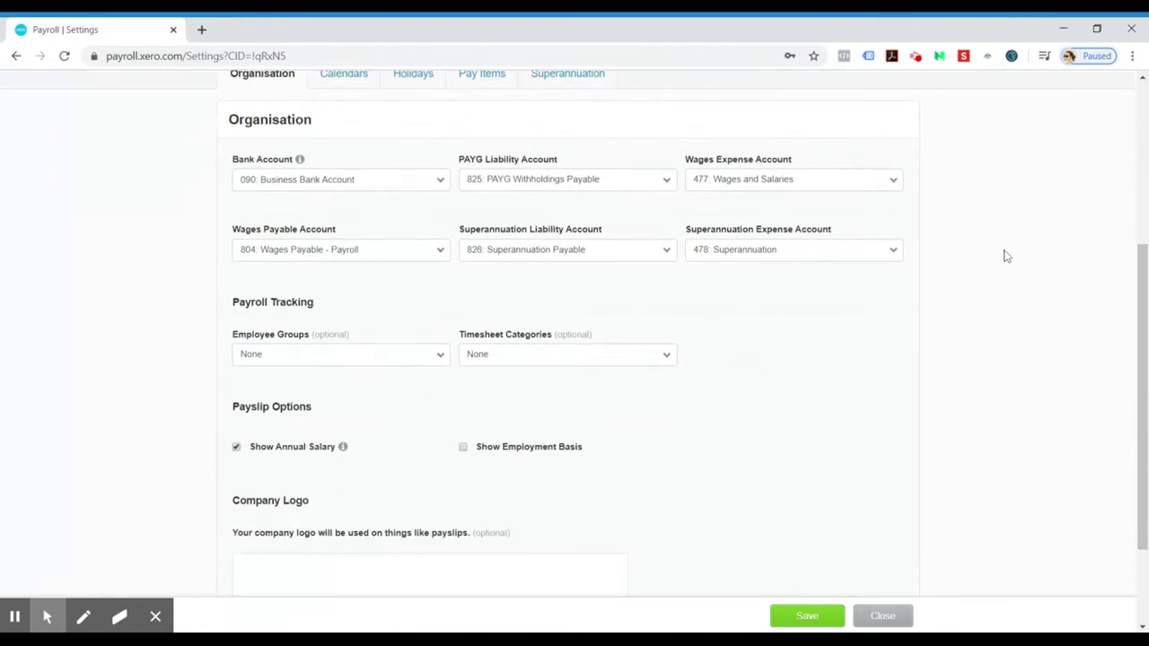
scroll(1007, 257, "up", 1)
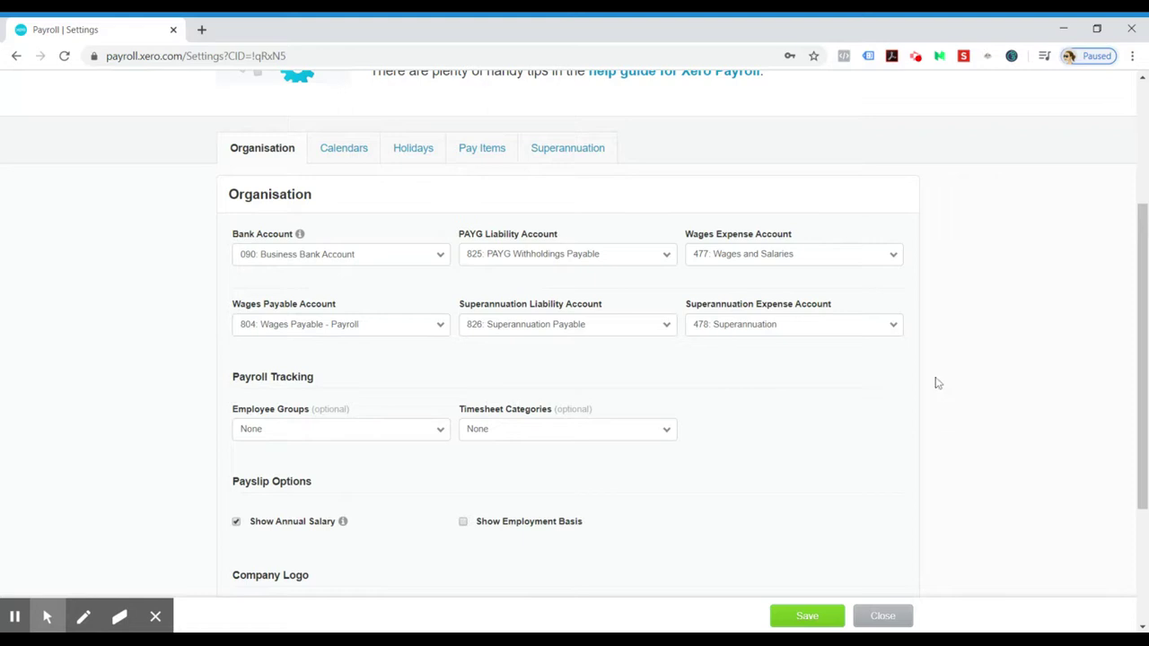
scroll(806, 418, "down", 1)
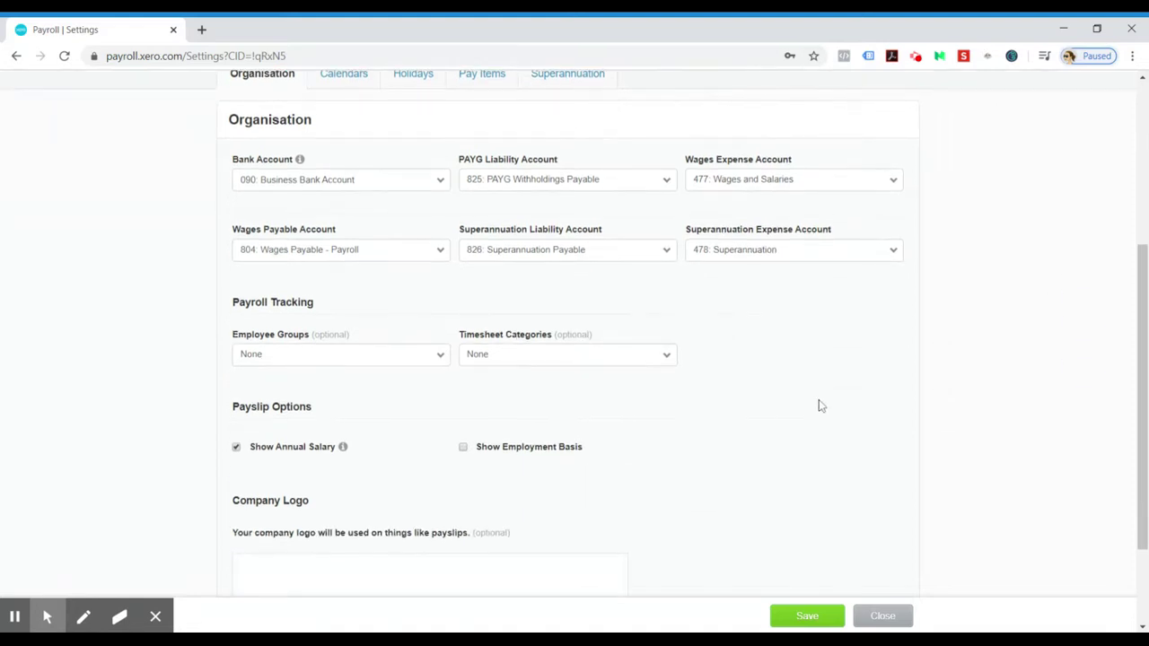
scroll(826, 415, "up", 1)
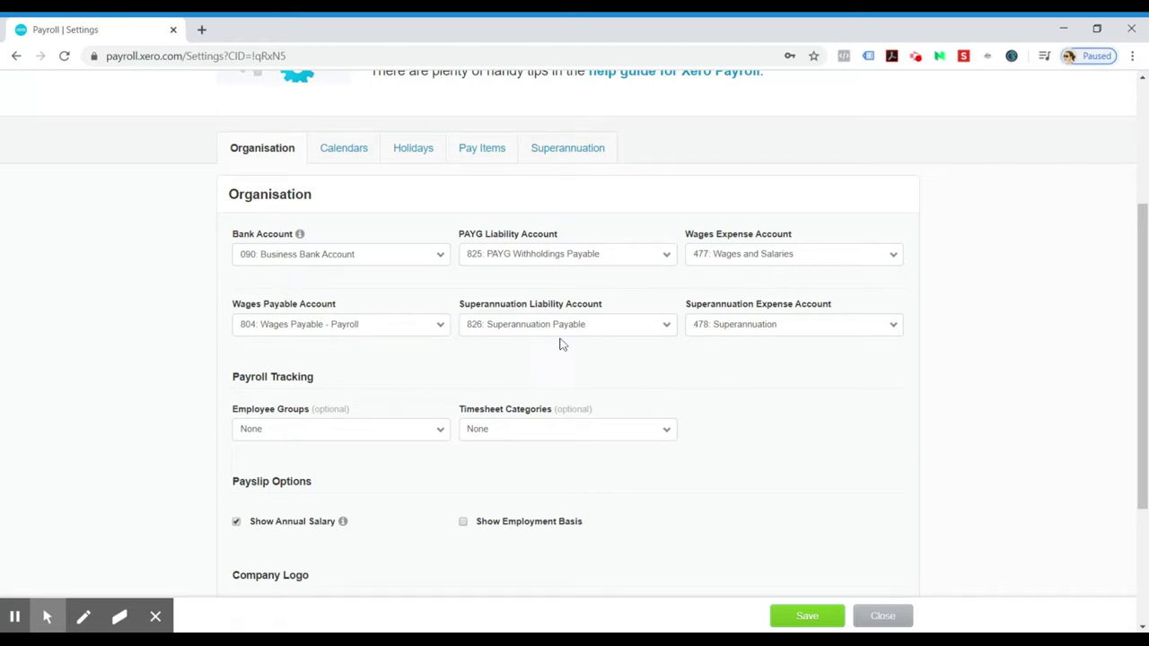
left_click(333, 259)
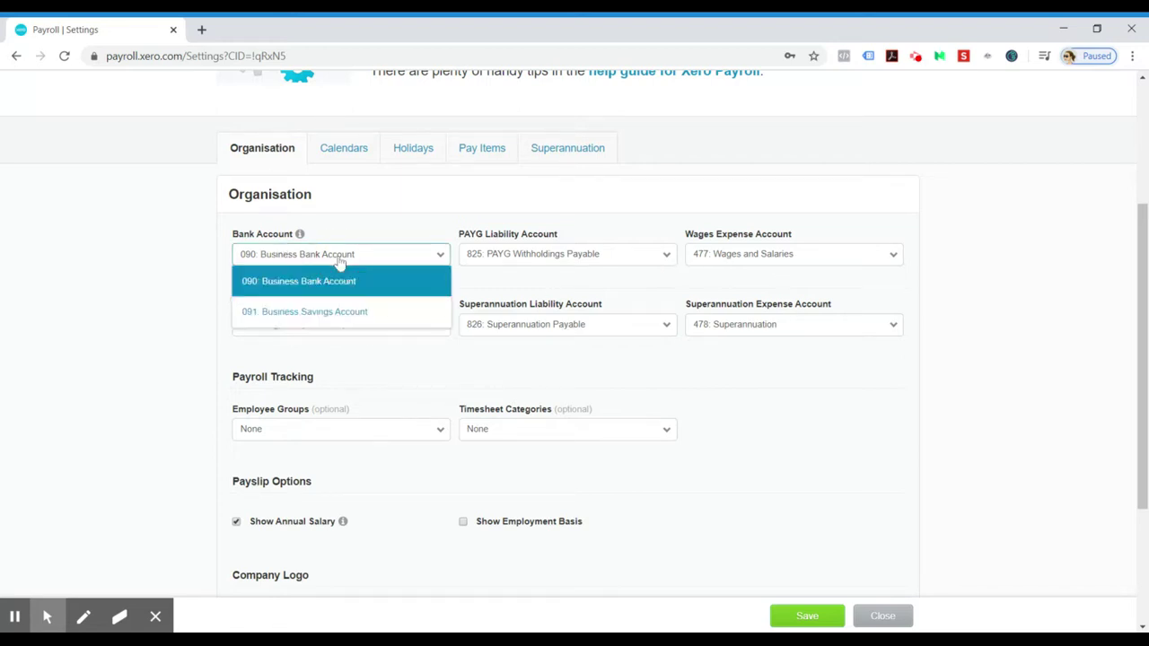
left_click(381, 231)
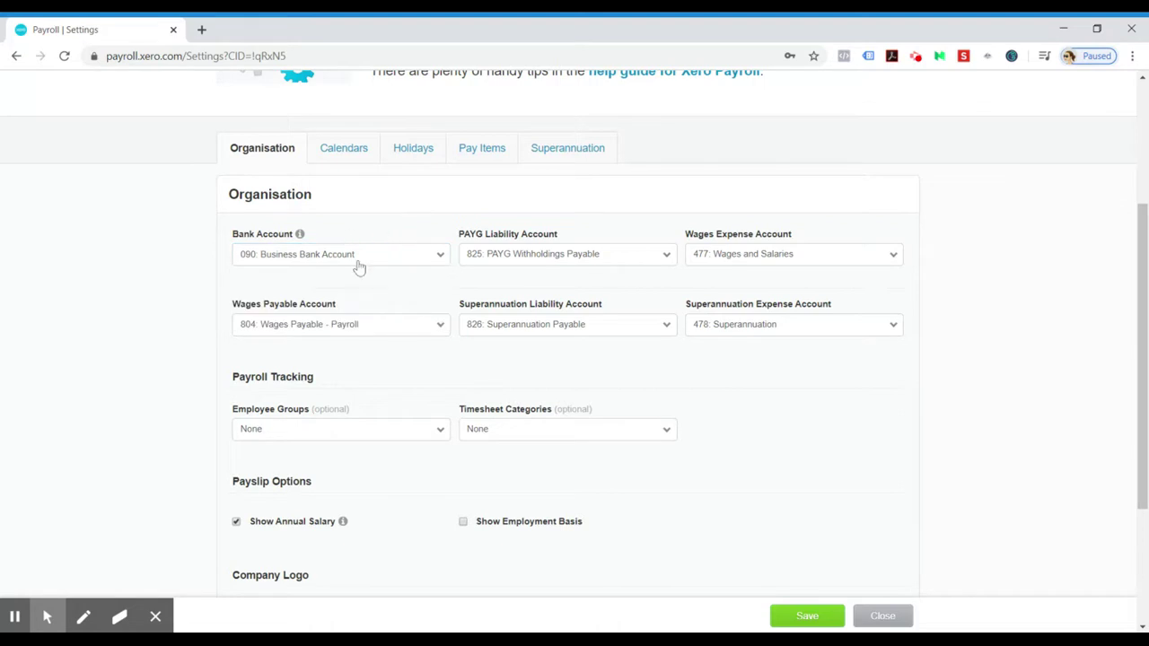
left_click(358, 261)
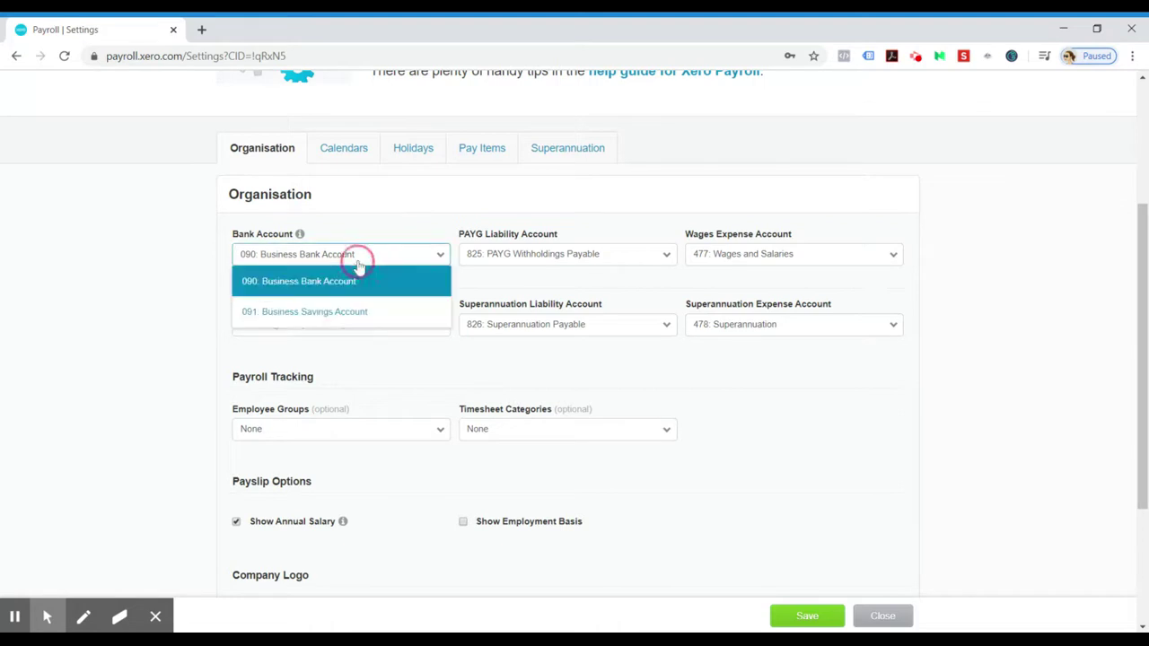
left_click(393, 230)
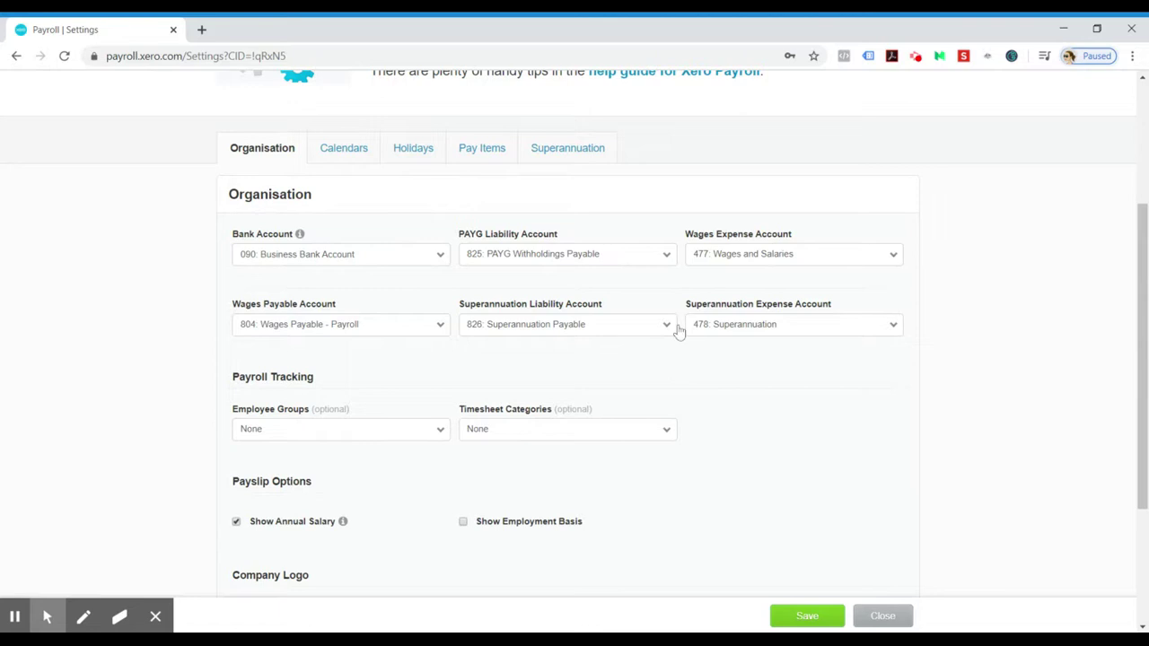
scroll(769, 357, "down", 3)
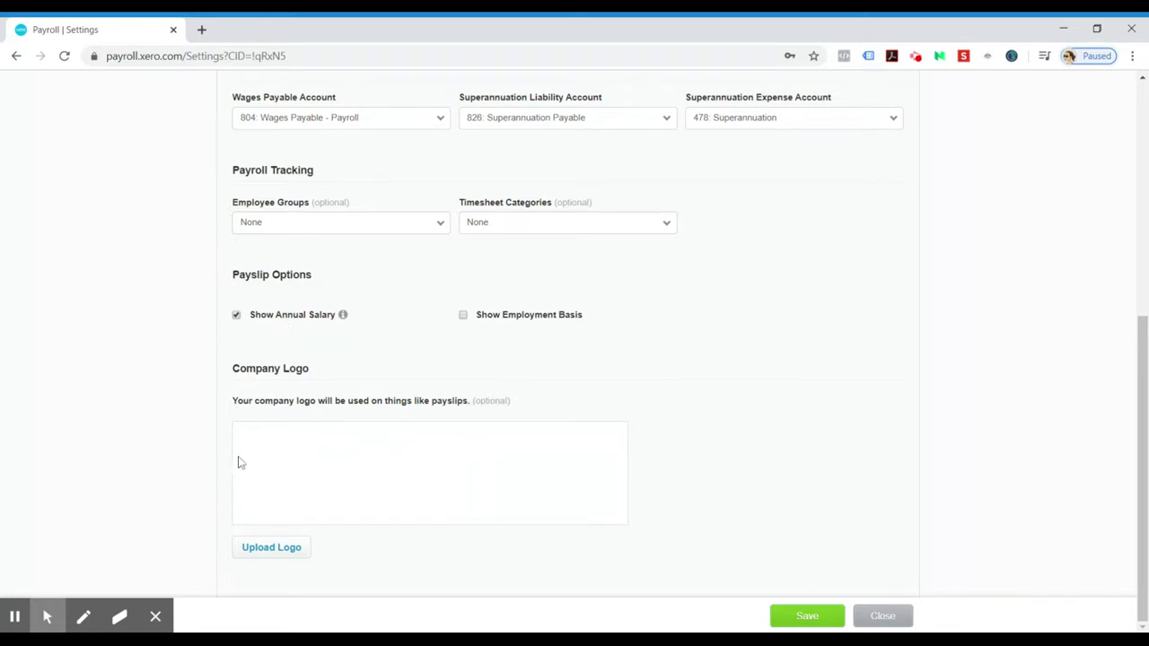
scroll(1005, 426, "up", 3)
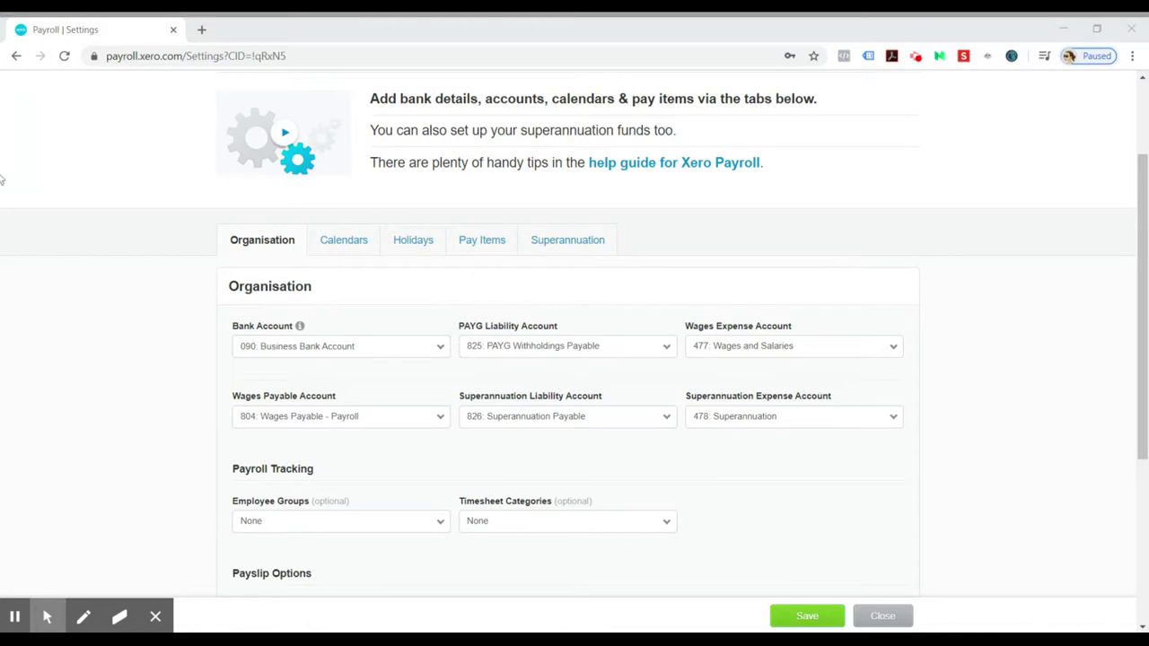
Start a new pay calendar with a Weekly pay period and the name Weekly.
left_click(323, 246)
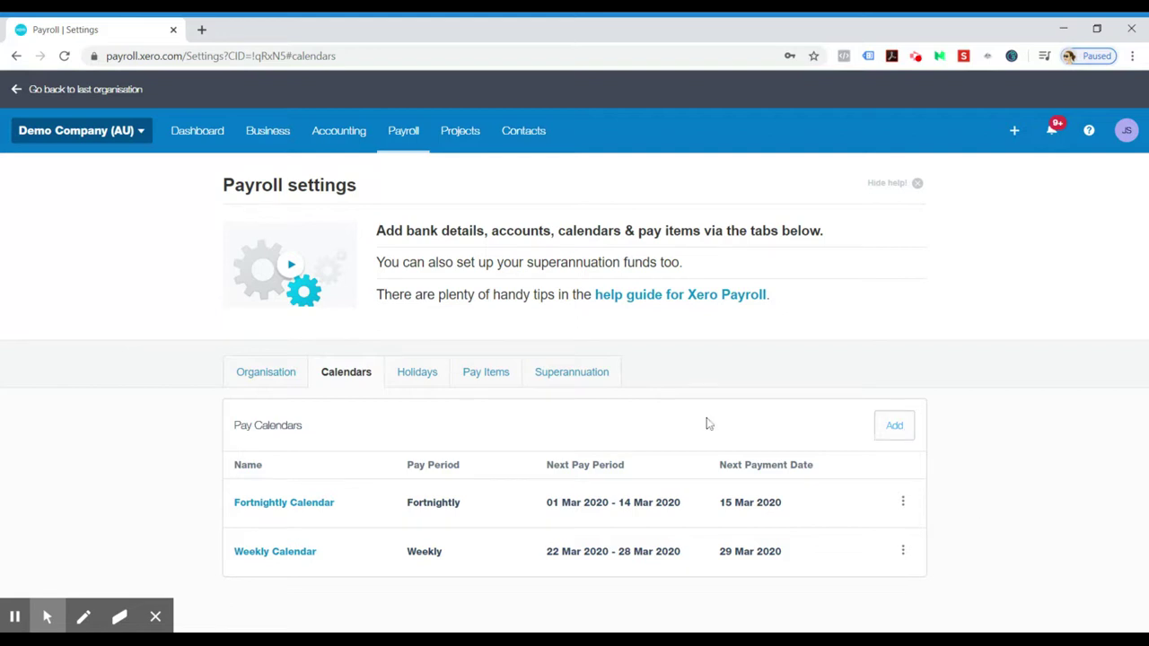
left_click(895, 434)
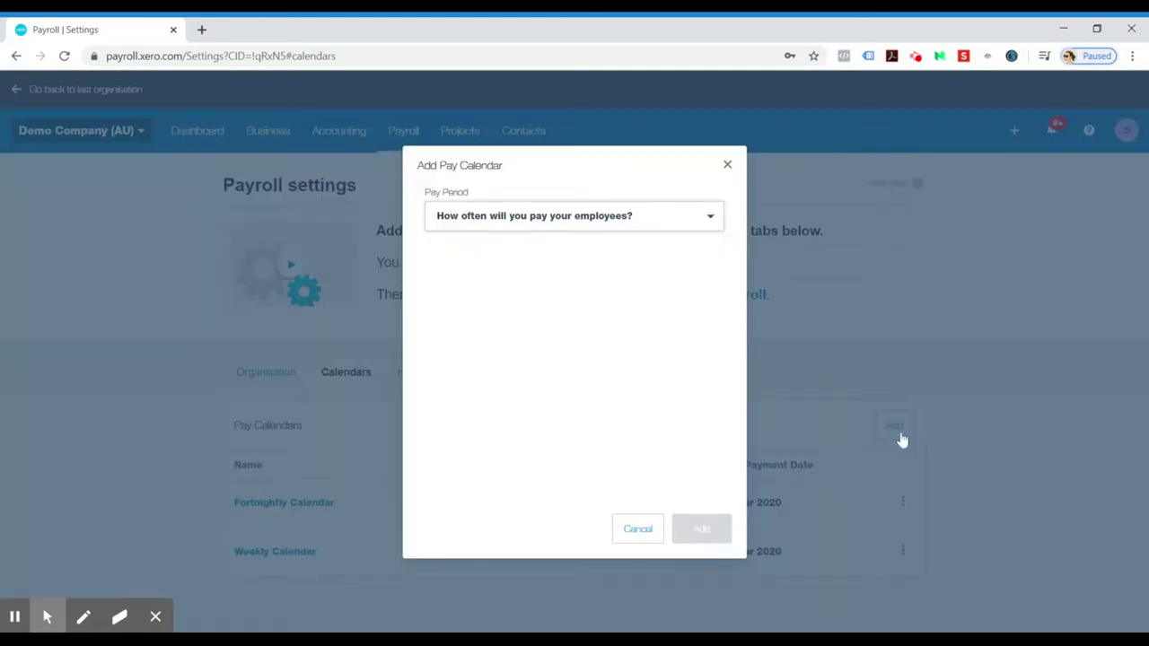
left_click(672, 218)
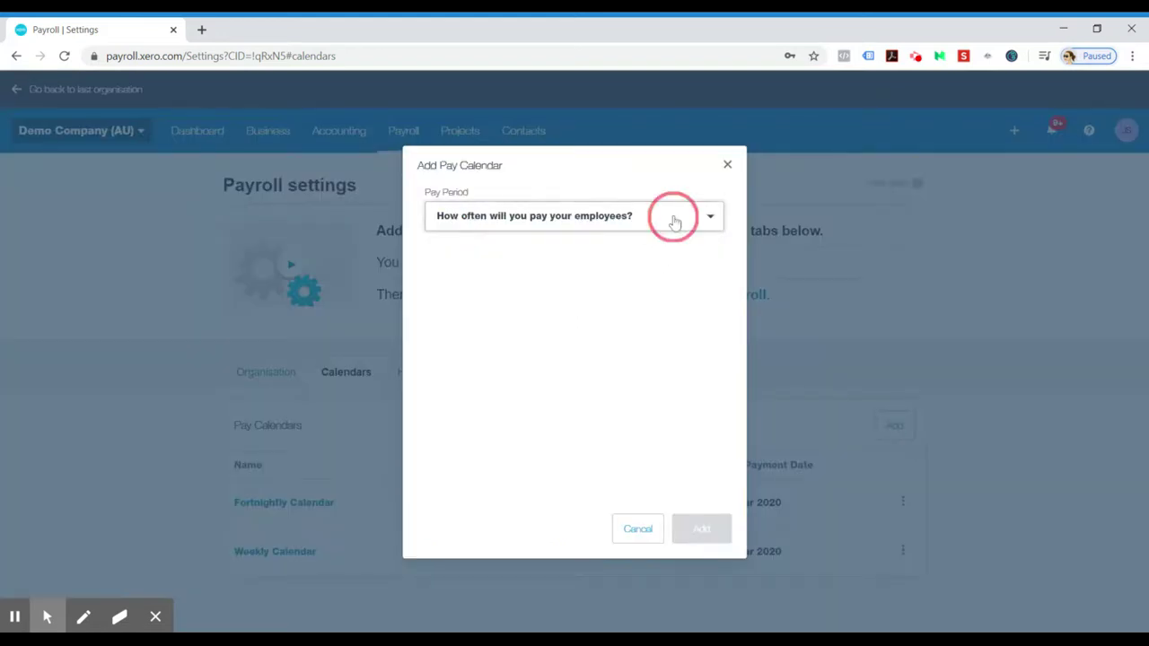
left_click(576, 238)
left_click(482, 280)
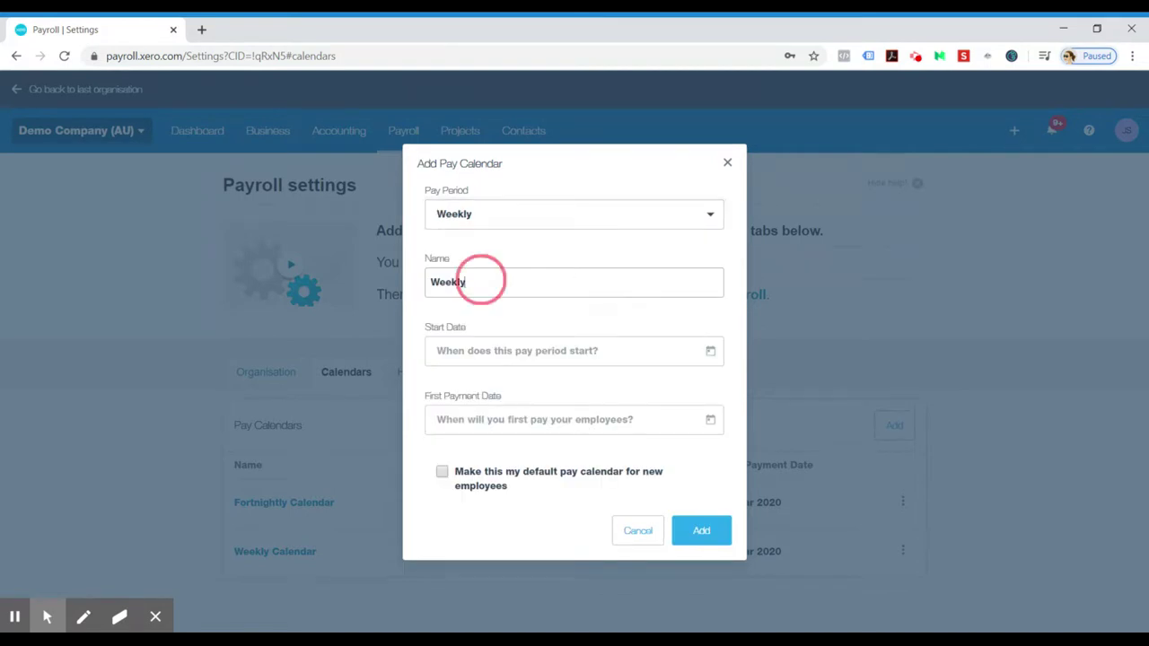
Set both the pay calendar's start date and its first payment date to 5 Mar 2020.
left_click(692, 359)
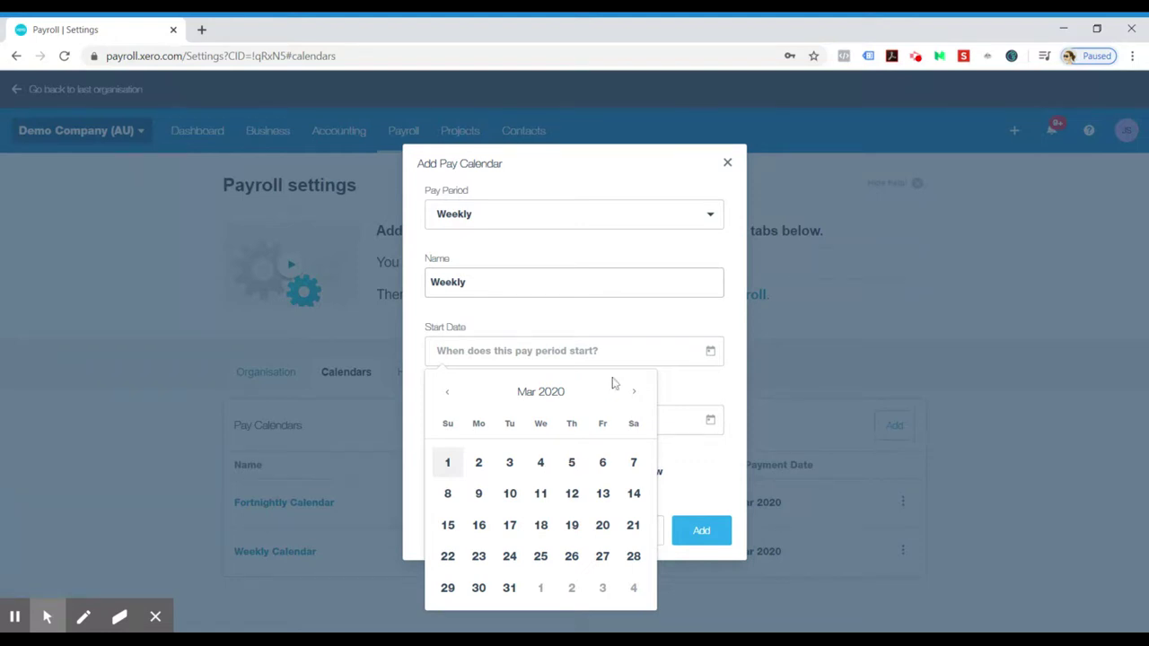
left_click(572, 462)
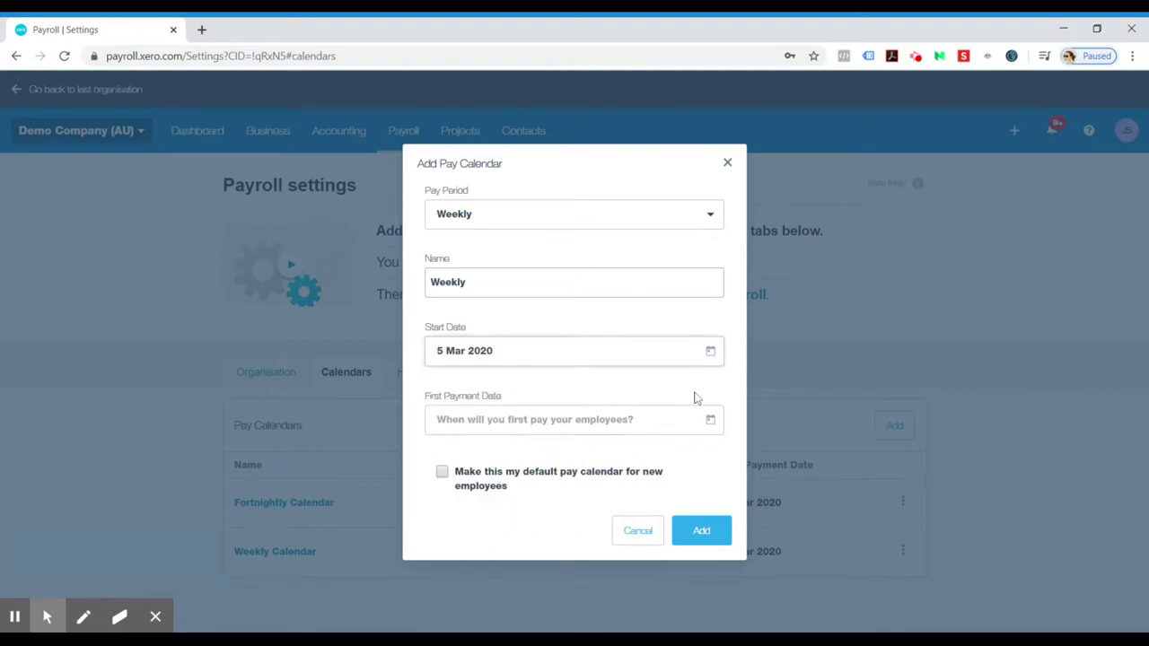
left_click(709, 422)
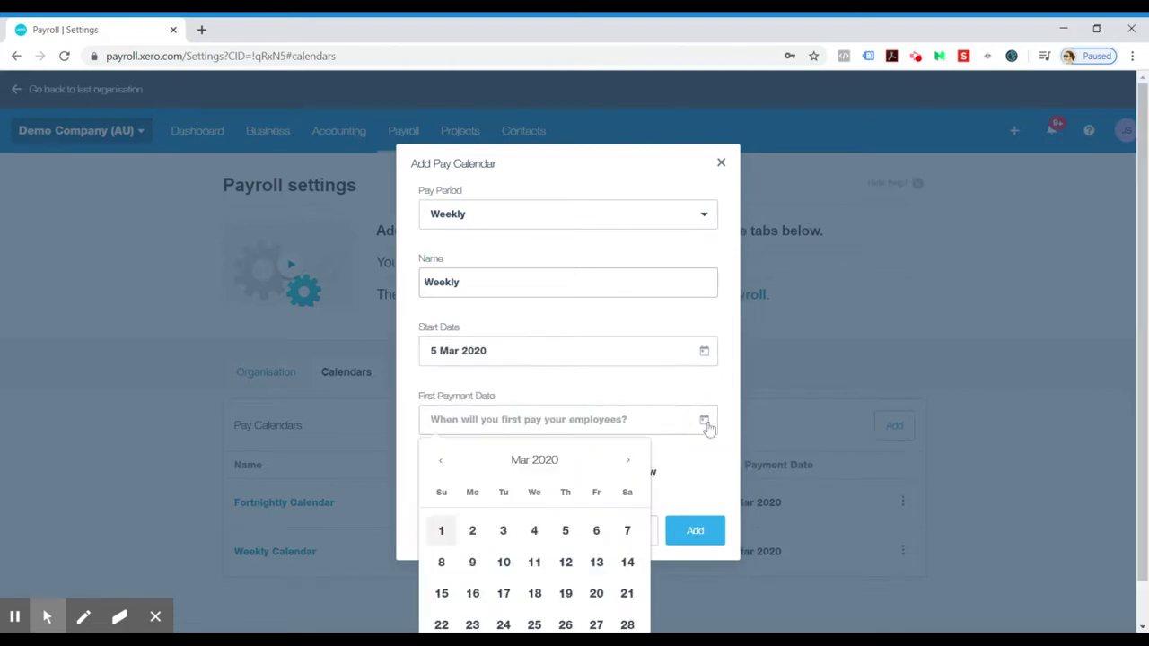
left_click(566, 530)
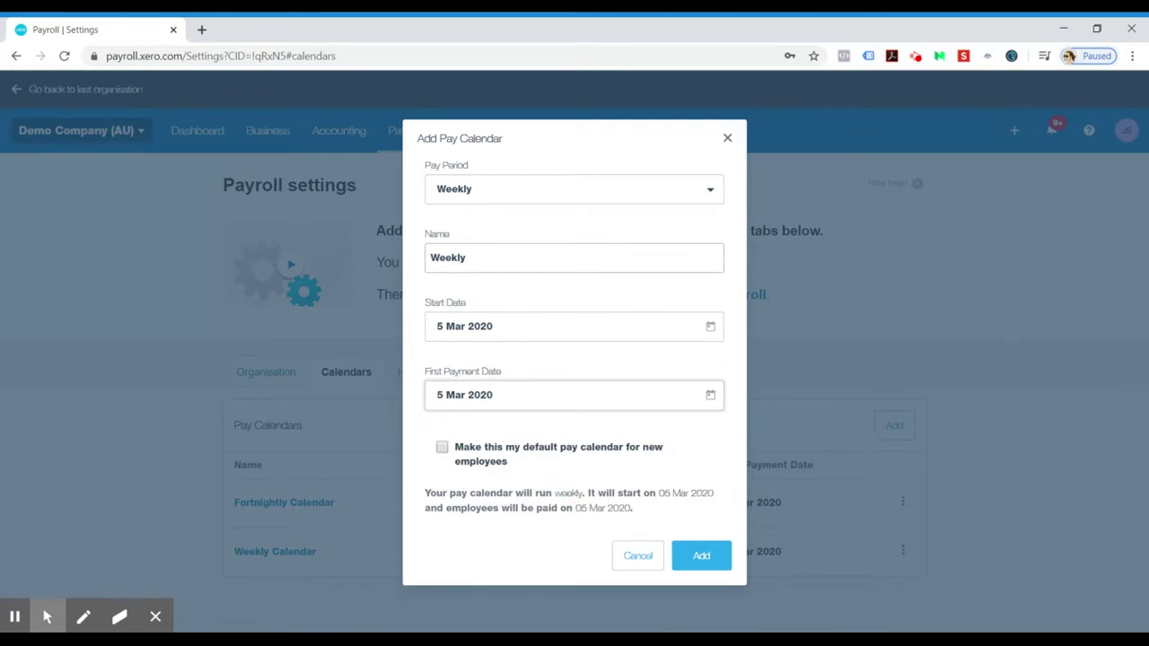
Check the start date choices and change the first payment date to 12 Mar 2020.
left_click(684, 338)
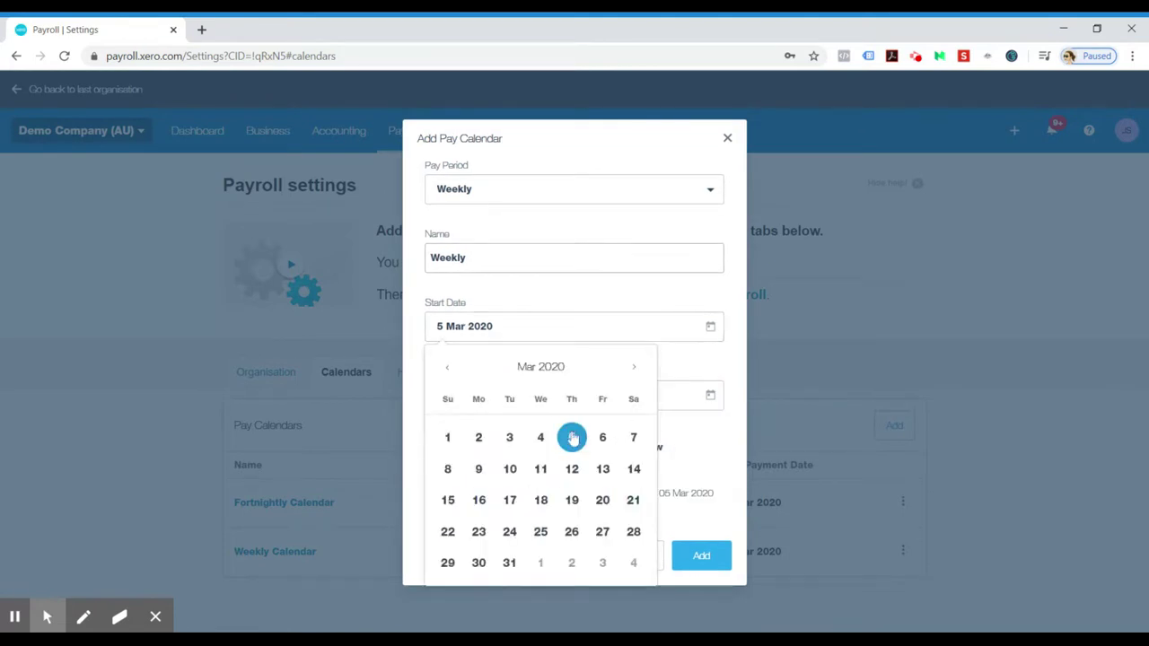
left_click(665, 303)
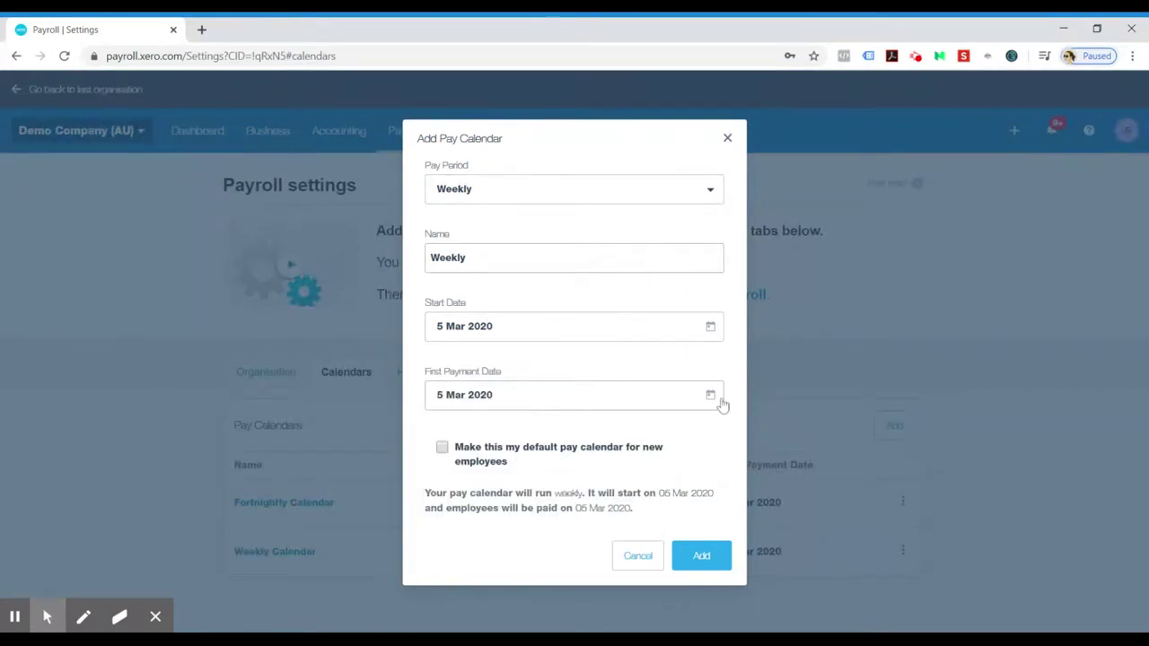
left_click(691, 395)
left_click(565, 540)
left_click(695, 444)
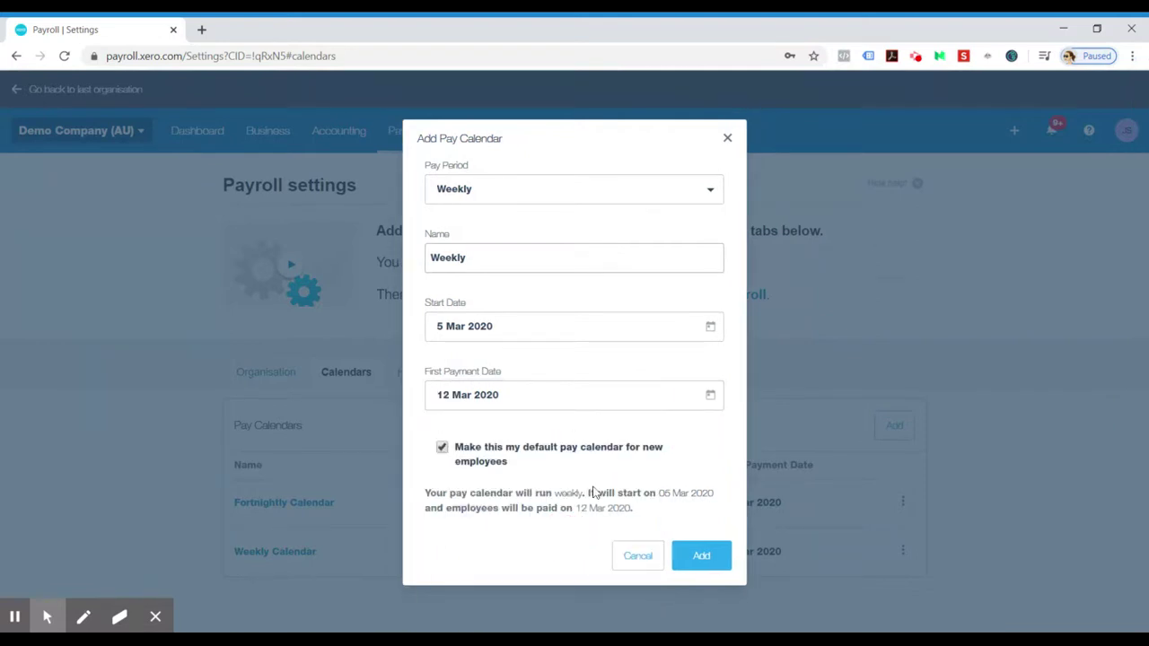
Make the weekly calendar the default for new employees and add it to the pay calendars.
left_click(442, 450)
left_click(485, 460)
left_click(702, 556)
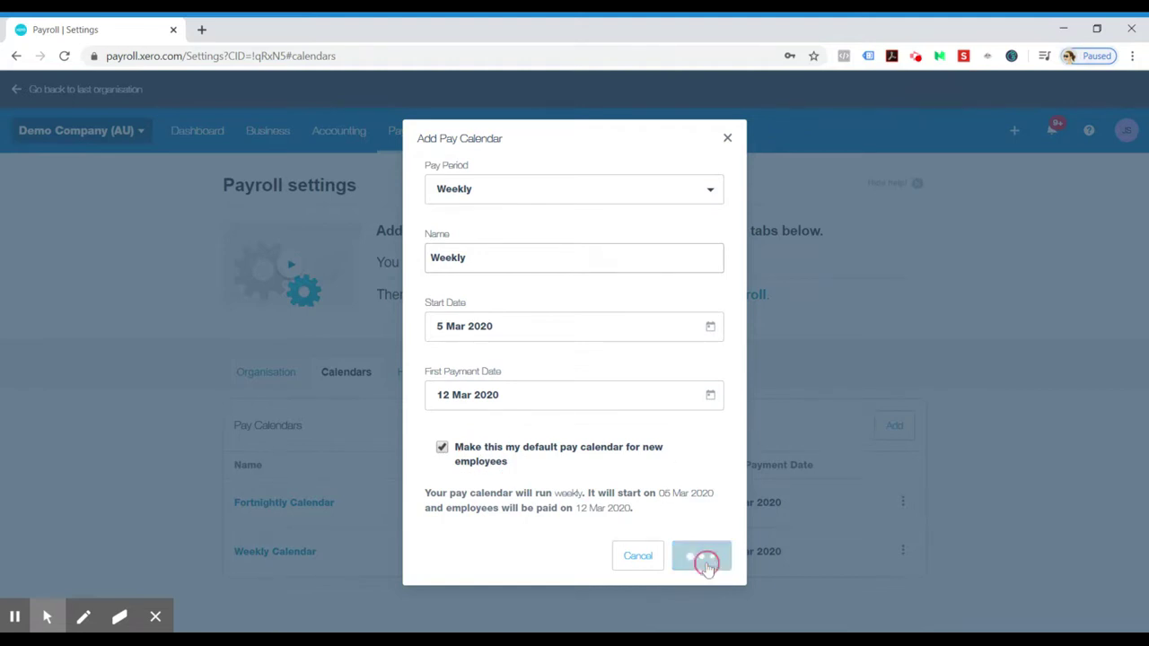
scroll(844, 529, "down", 1)
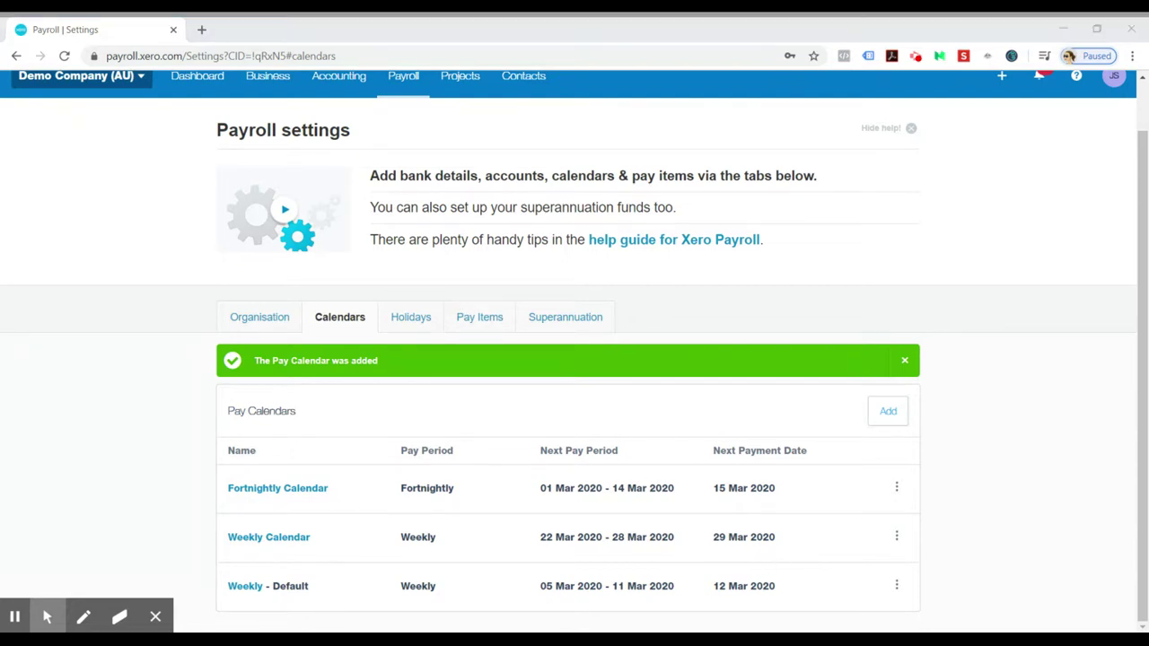
Open the payroll holiday settings and examine the full list of 2020 holidays and the state groups.
left_click(433, 320)
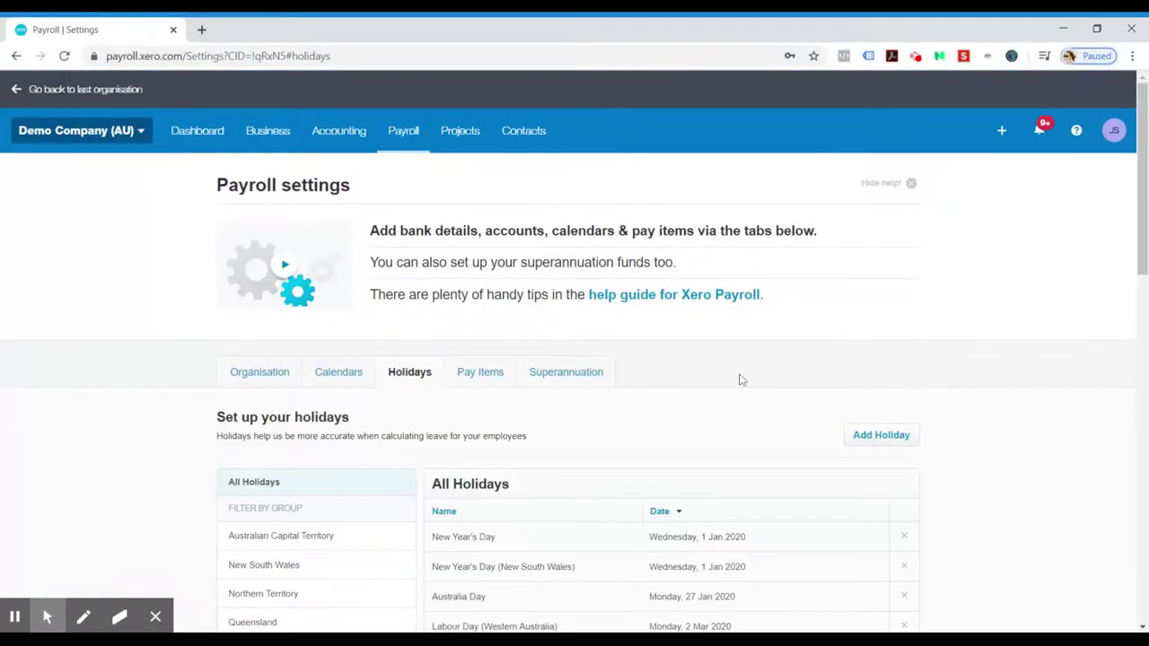
scroll(1008, 398, "down", 4)
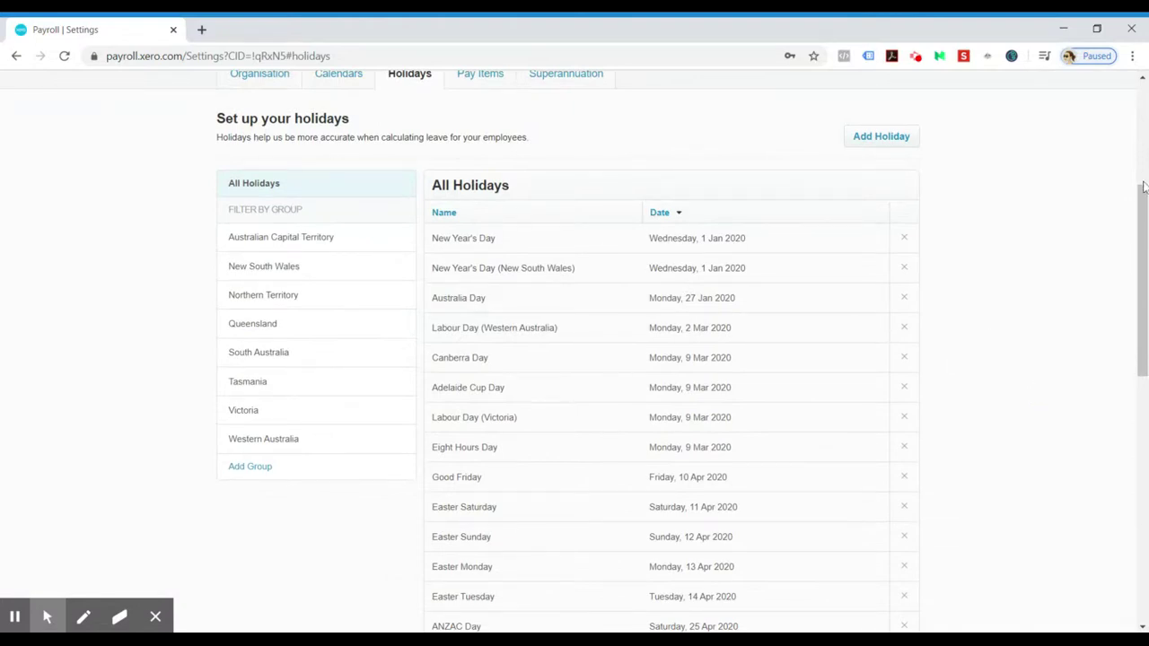
left_click_drag(1142, 190, 1126, 502)
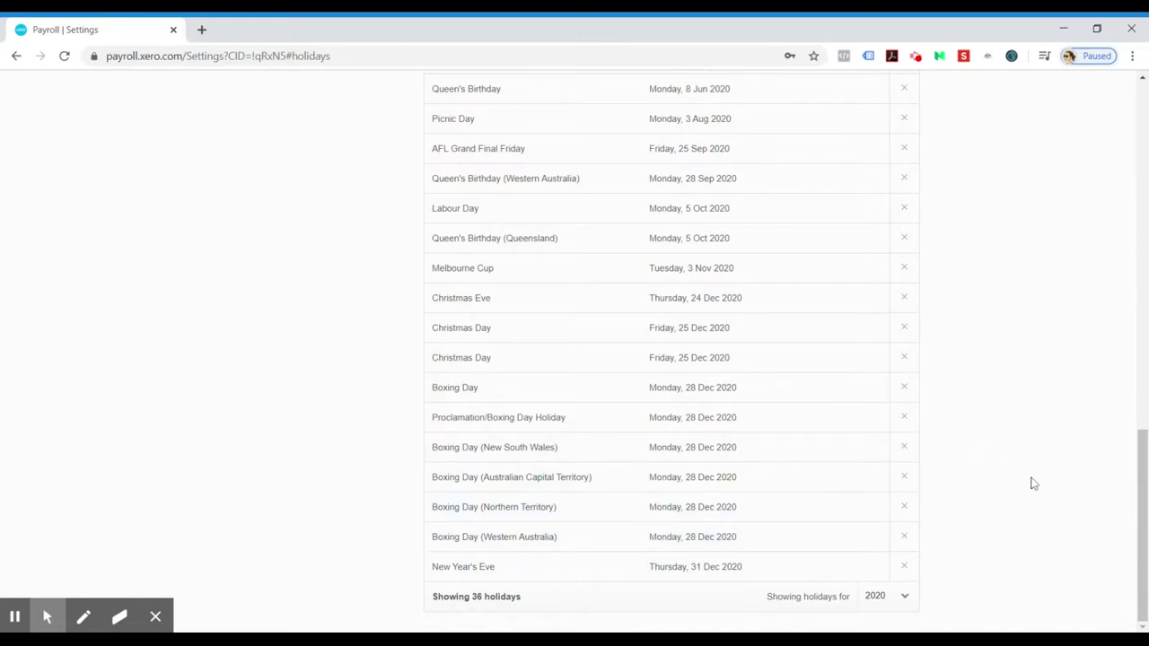
scroll(1059, 486, "up", 4)
scroll(496, 355, "up", 2)
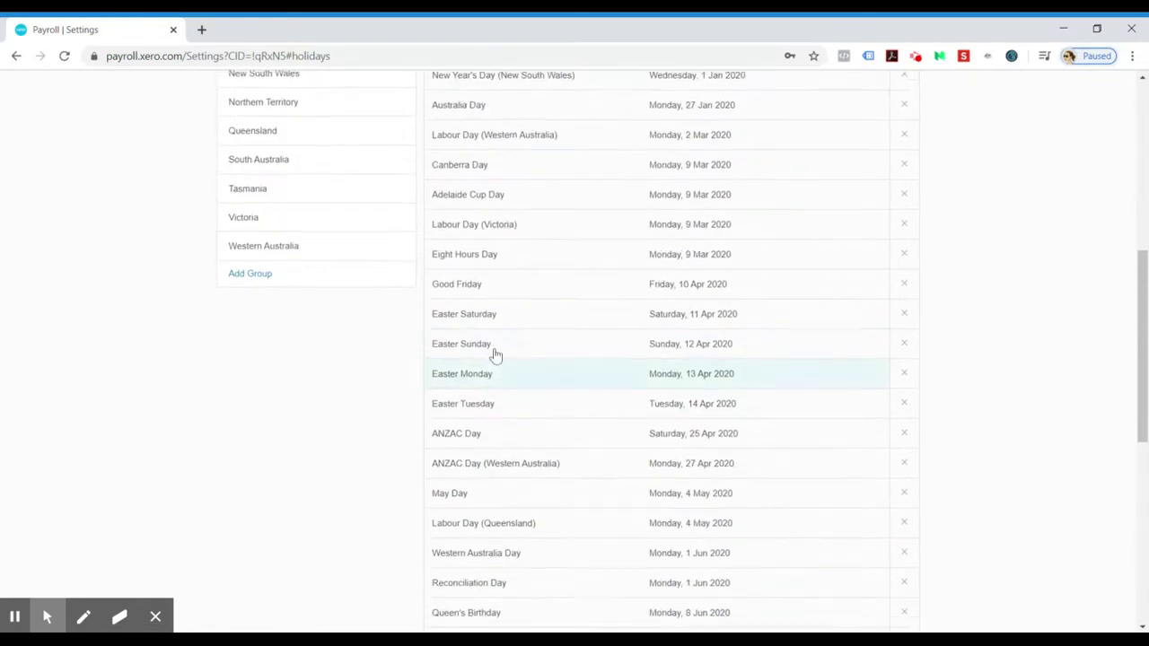
scroll(497, 354, "up", 1)
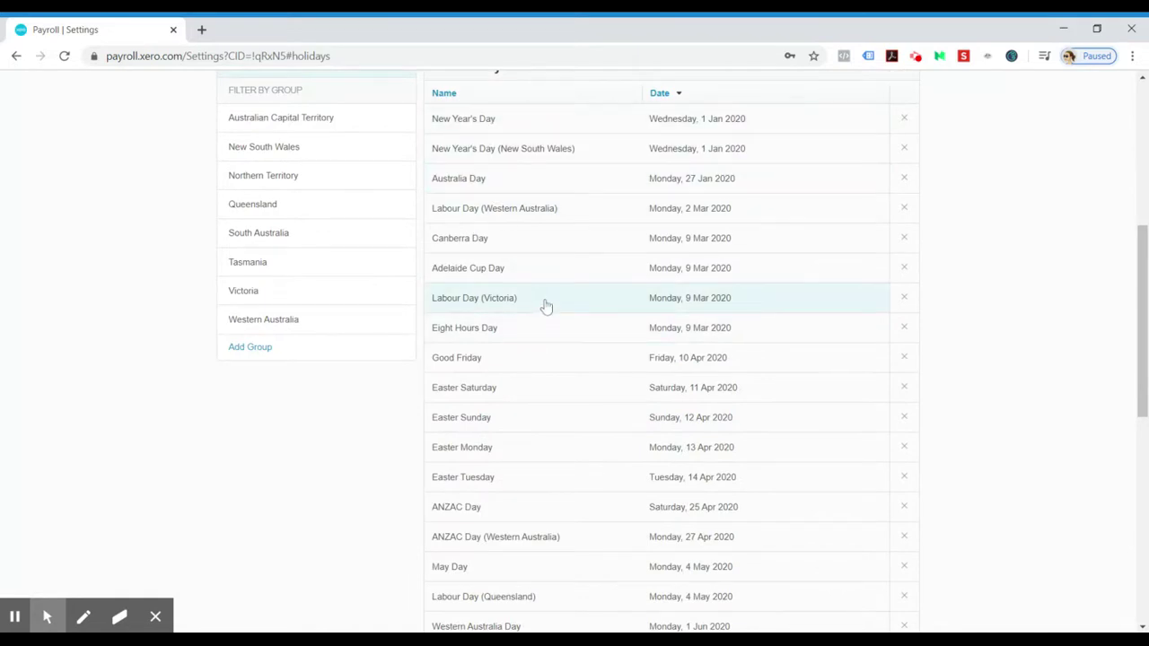
scroll(571, 272, "up", 1)
scroll(518, 272, "down", 1)
scroll(518, 272, "down", 1)
scroll(530, 264, "down", 1)
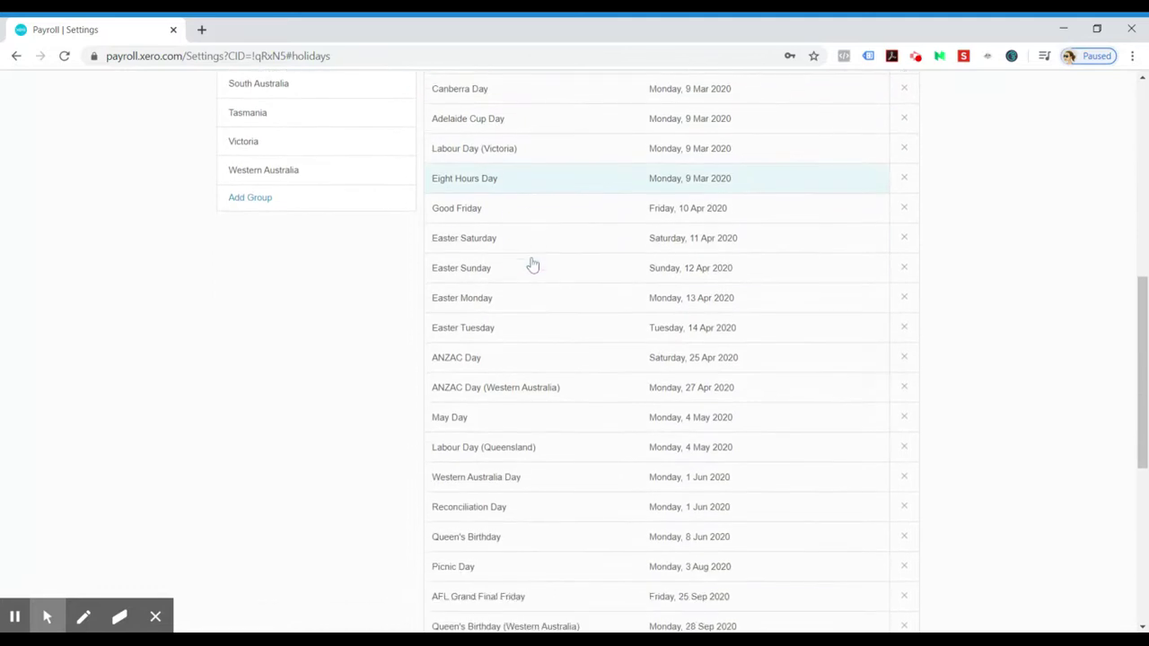
scroll(539, 269, "down", 1)
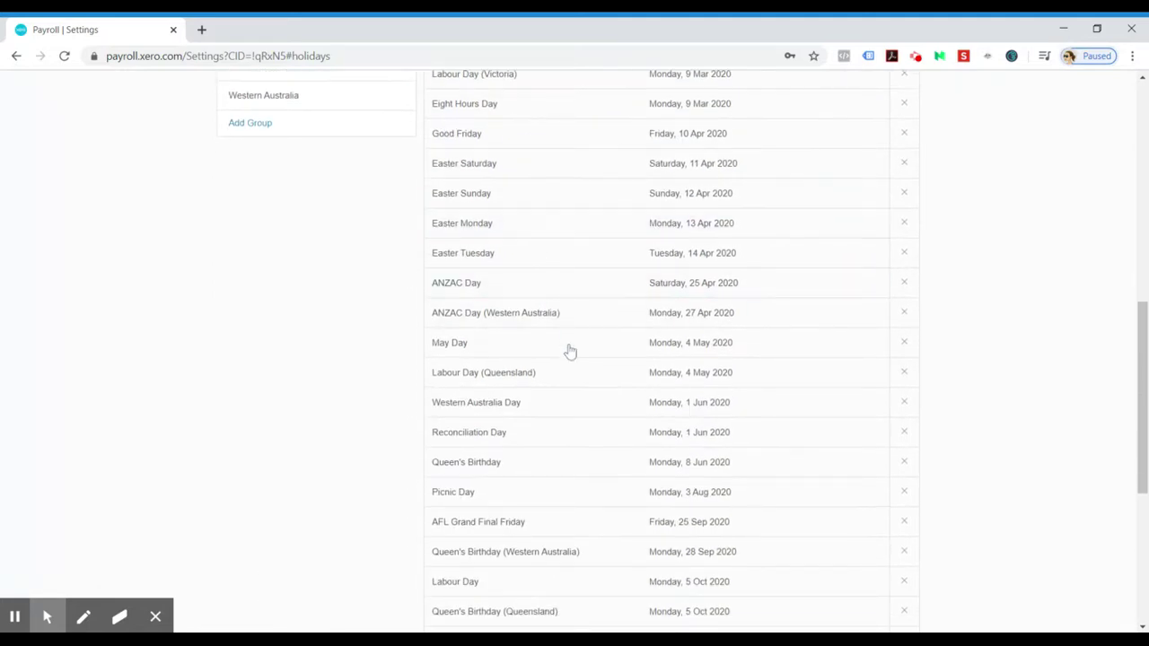
scroll(567, 350, "down", 2)
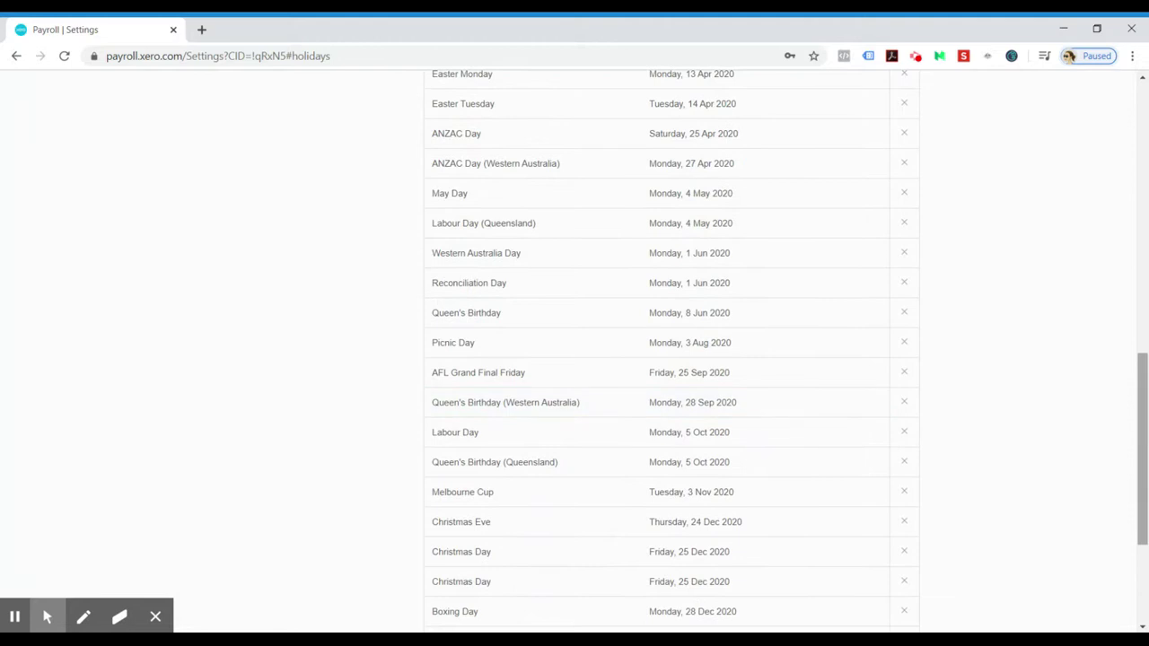
Review the remaining 2020 holidays down to the December dates, then the state groups used to filter them.
mouse_move(1145, 532)
left_mouse_down()
mouse_move(1136, 454)
mouse_move(1142, 527)
left_mouse_up()
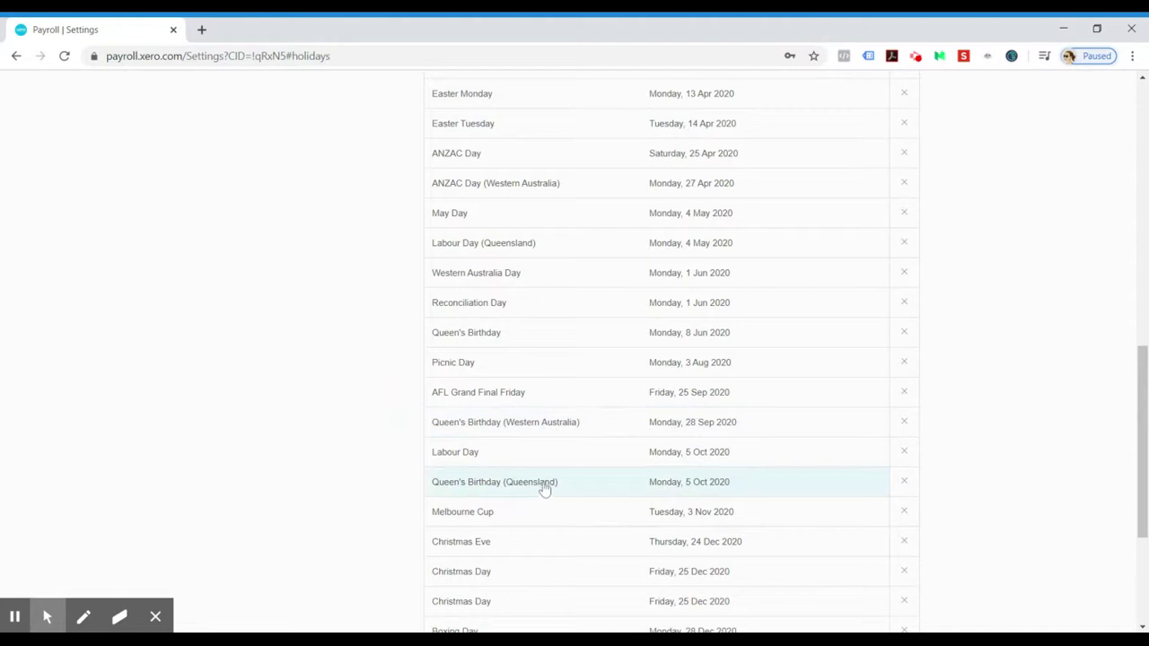
left_click_drag(1138, 445, 1130, 269)
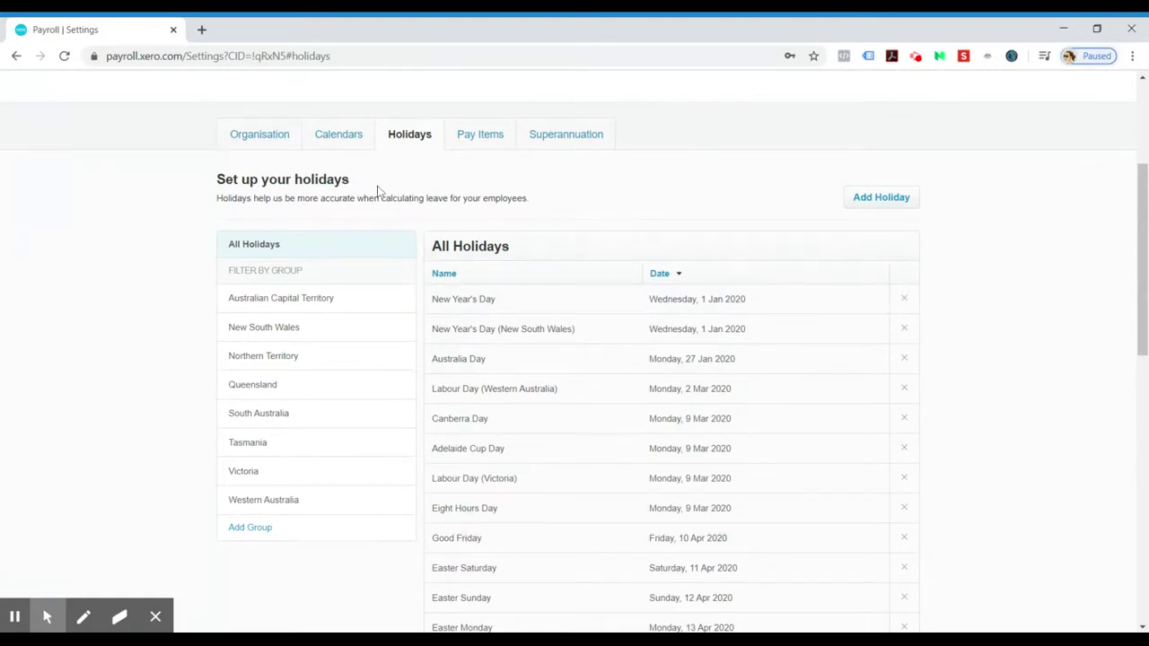
scroll(441, 195, "up", 3)
scroll(476, 368, "down", 3)
left_click_drag(1143, 364, 1143, 288)
scroll(449, 332, "down", 1)
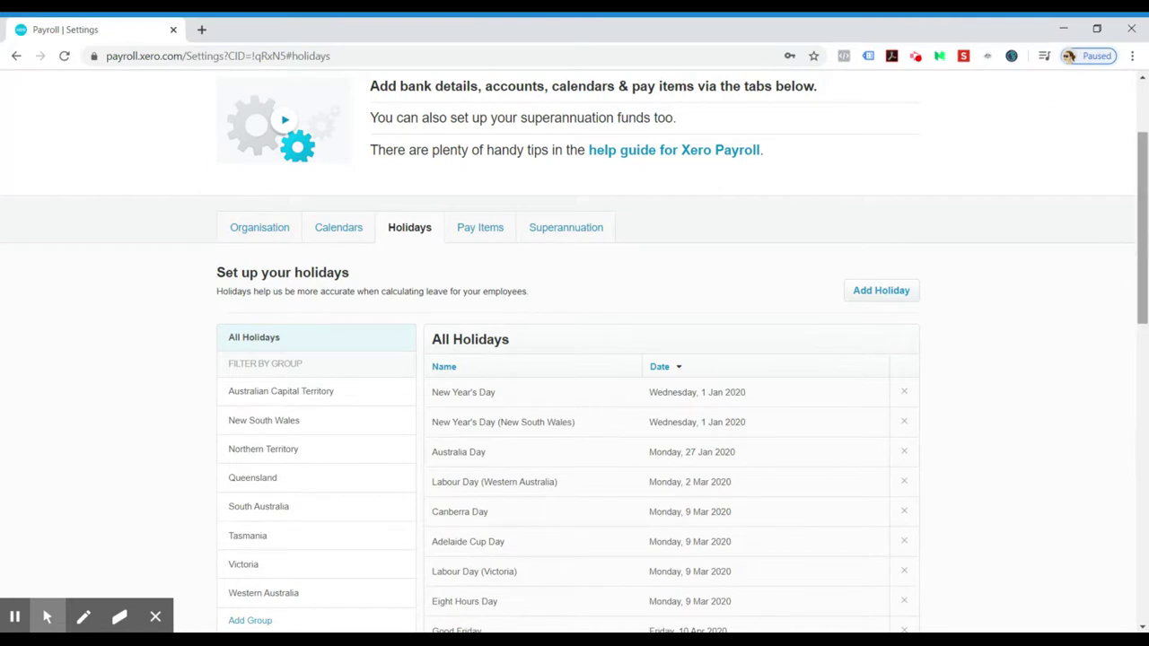
left_click_drag(1142, 253, 1142, 273)
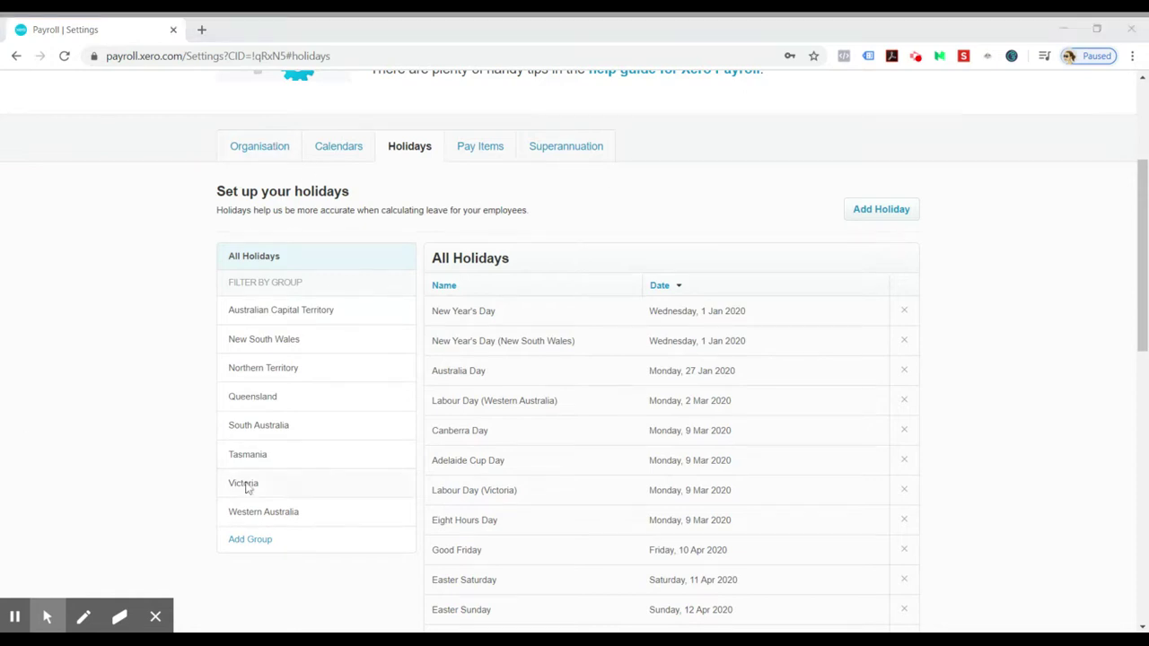
Open the payroll pay items and examine the earnings list with its categories, rates, accounts and W1 reporting.
left_click(485, 148)
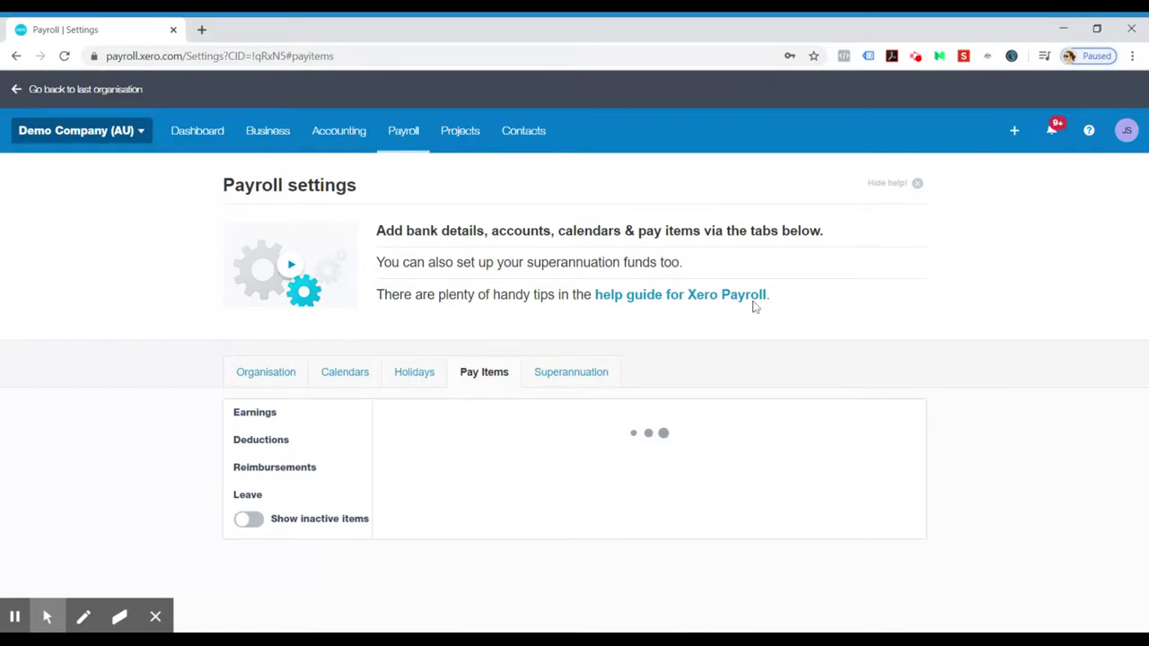
scroll(929, 410, "down", 1)
scroll(938, 403, "down", 3)
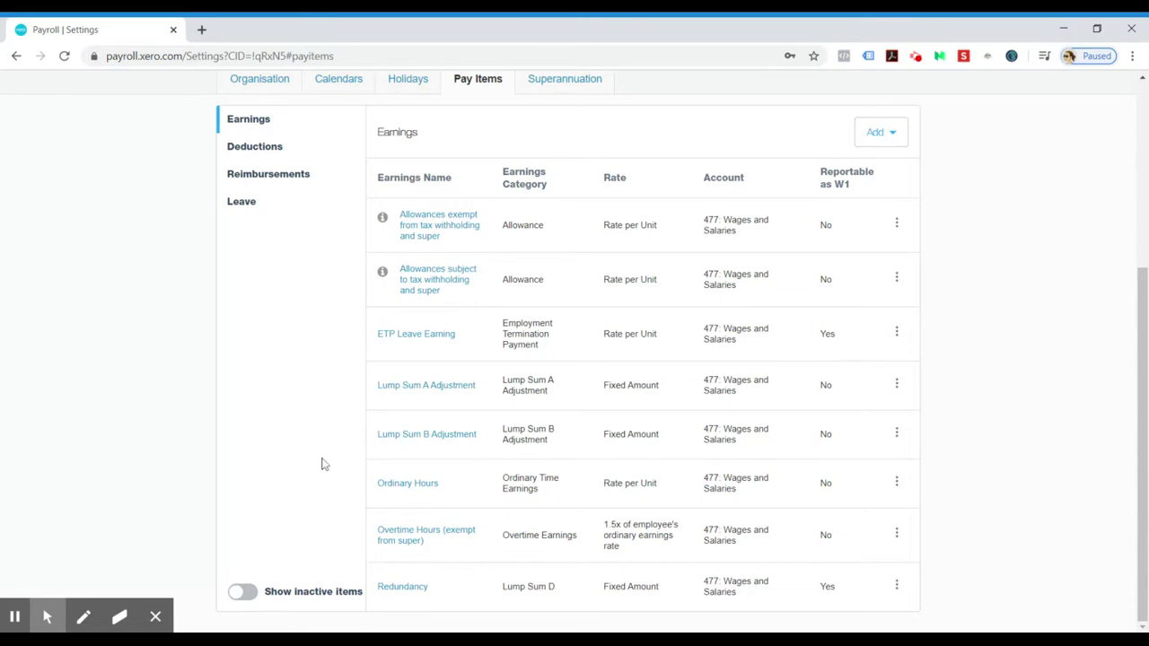
scroll(326, 464, "up", 1)
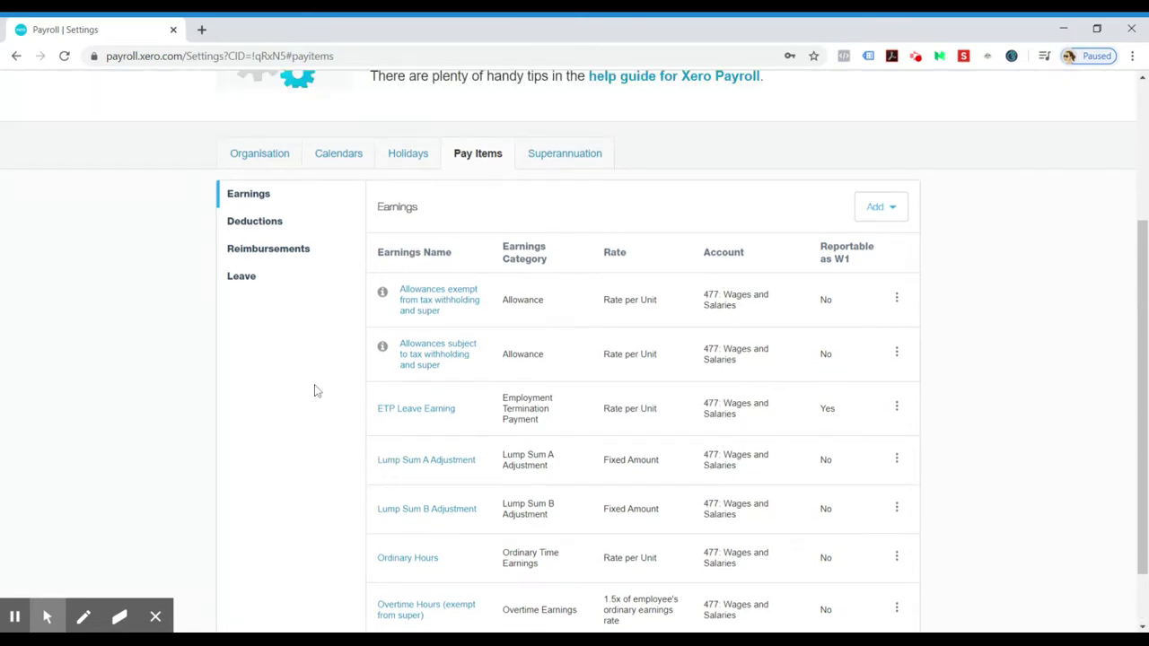
scroll(499, 183, "down", 1)
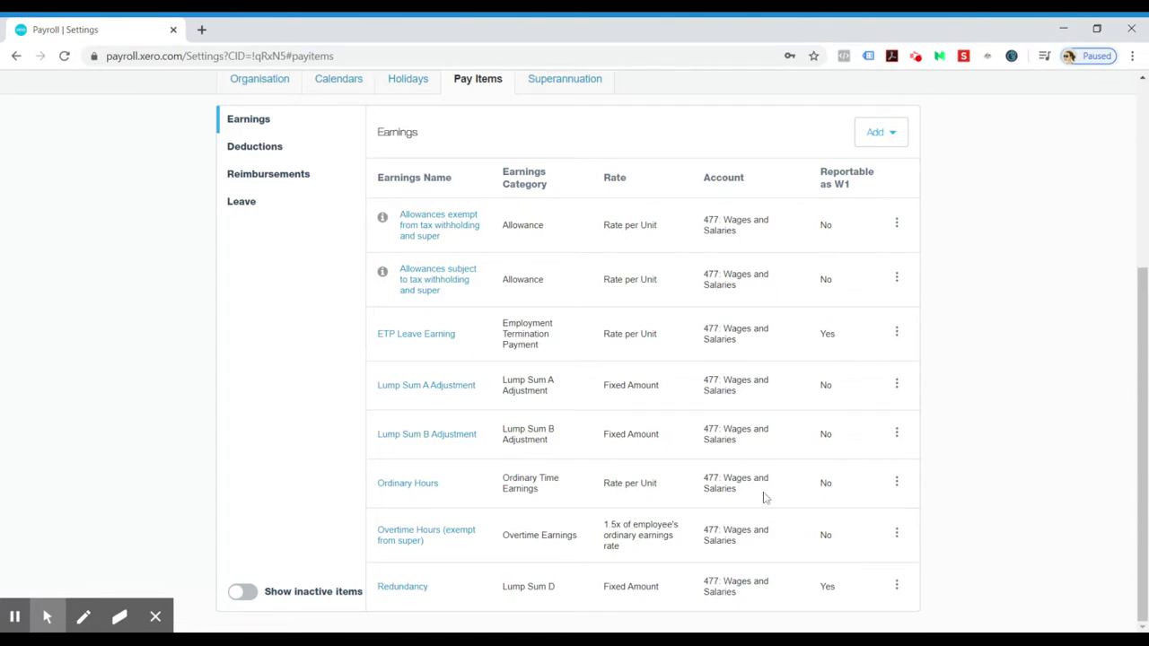
Make the Ordinary Hours earnings item reportable as W1 on the activity statement and save it.
left_click(405, 483)
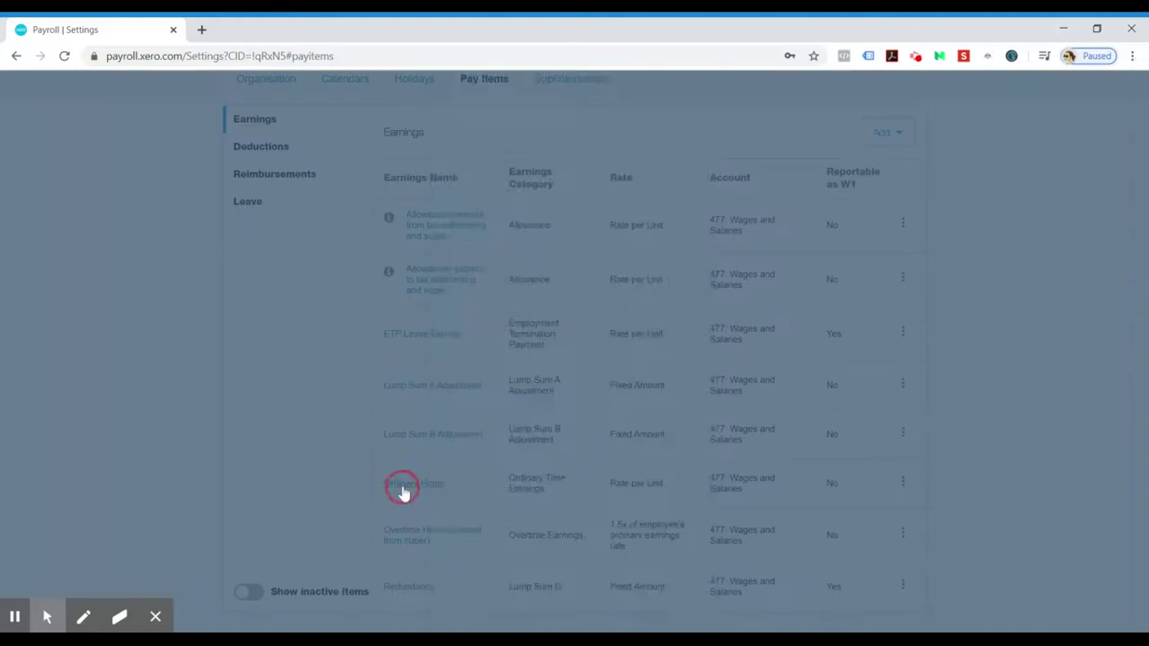
scroll(585, 224, "down", 1)
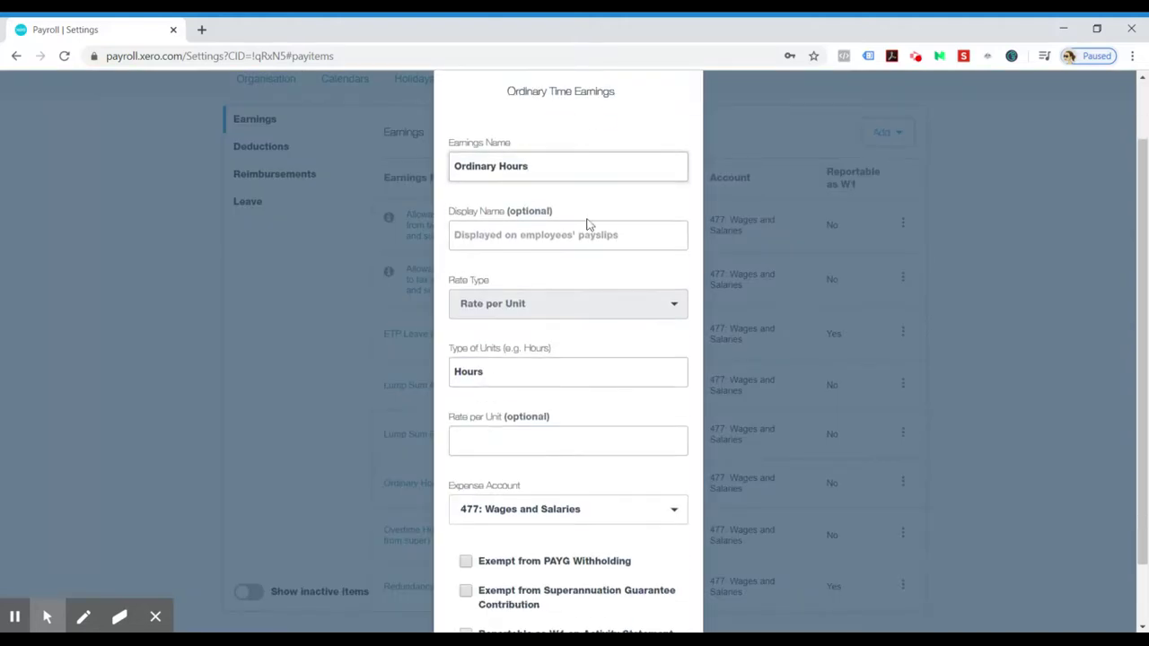
scroll(588, 213, "down", 1)
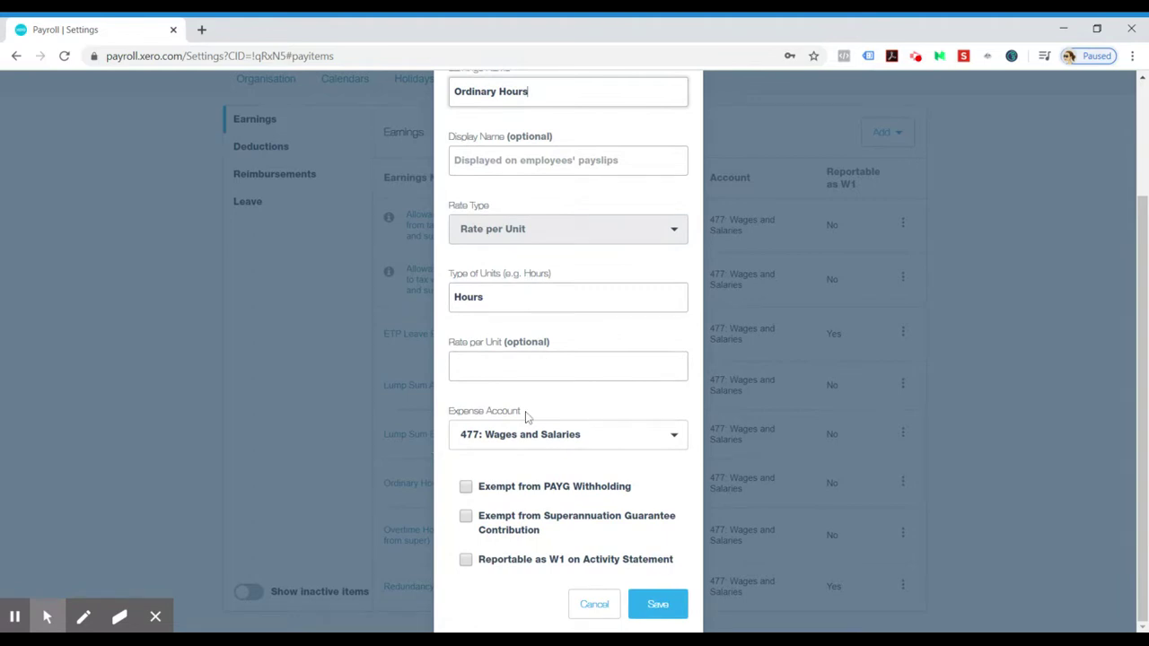
left_click(466, 560)
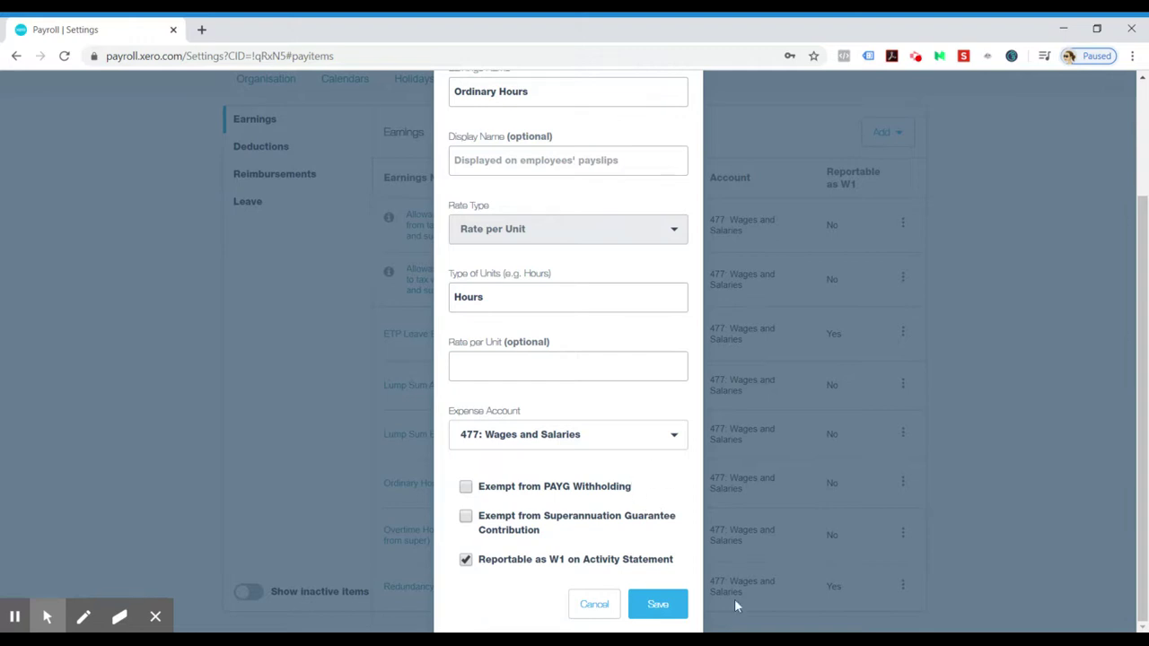
left_click(655, 603)
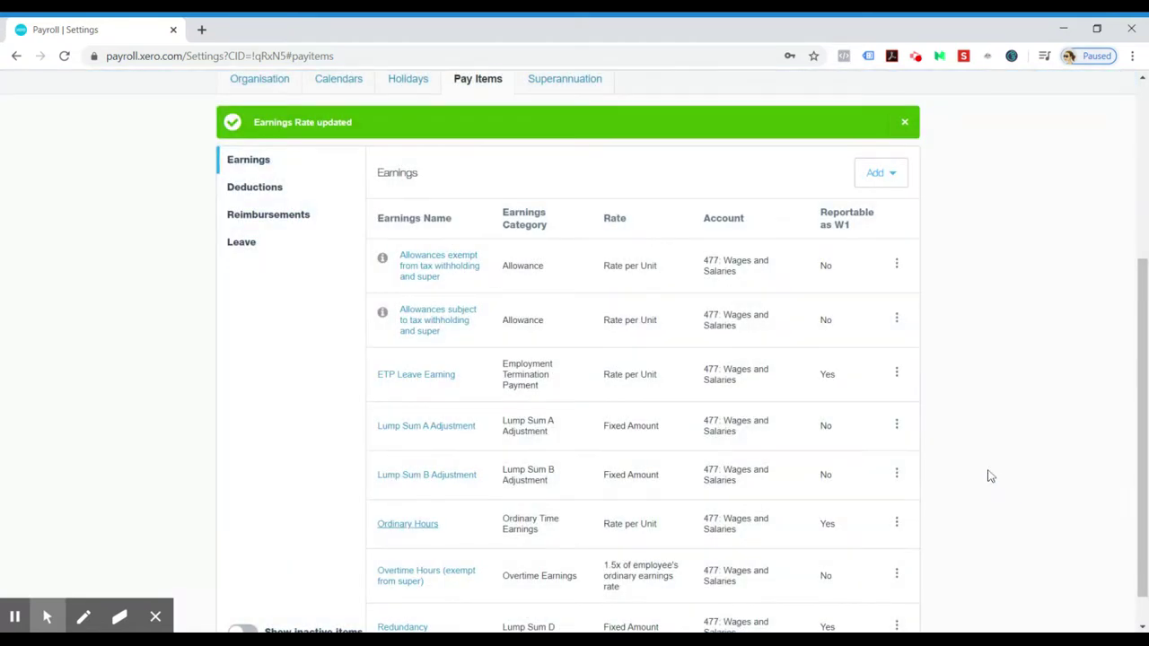
Check the earnings list and the types of earnings that can be added, without adding any.
scroll(990, 476, "down", 1)
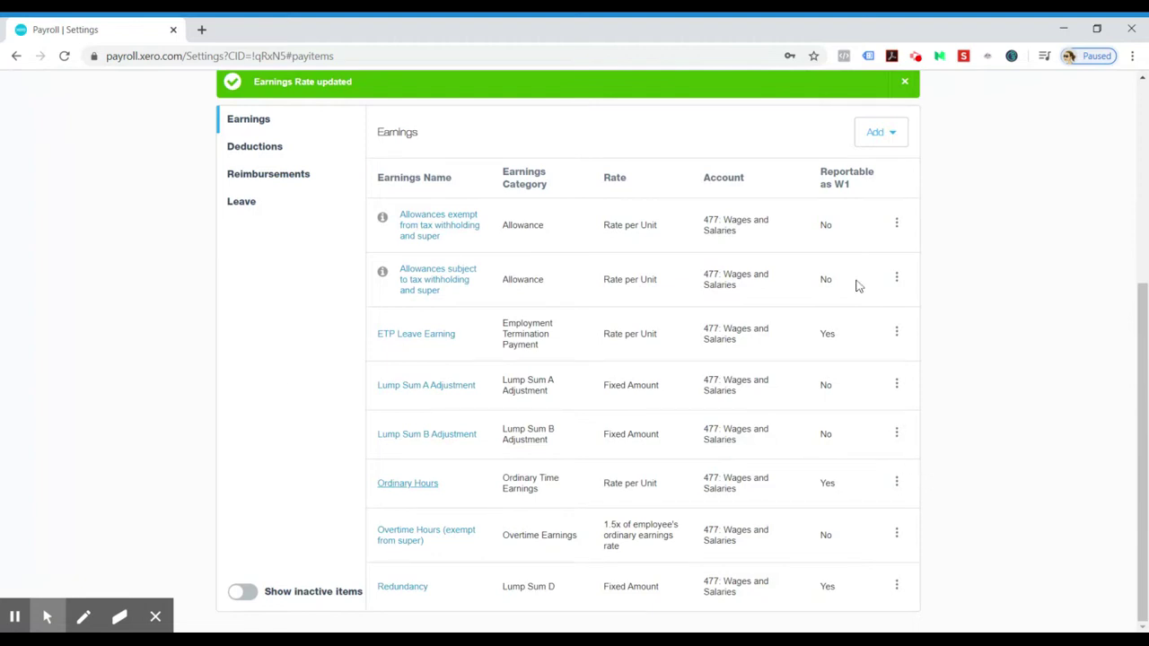
left_click(884, 133)
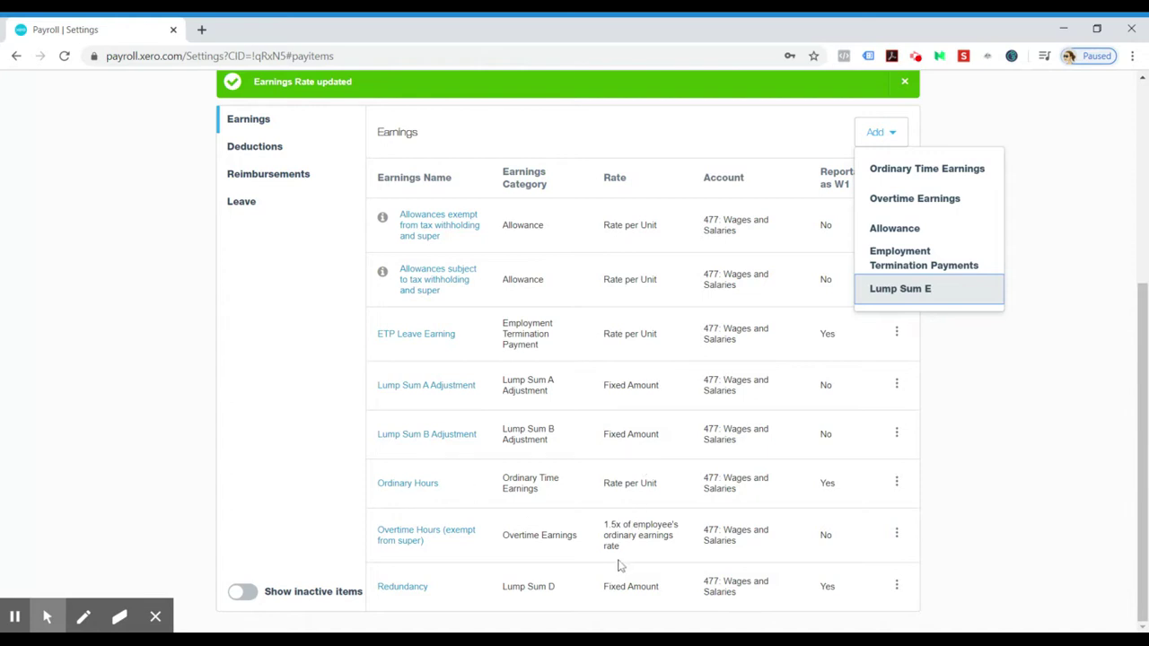
left_click(1011, 550)
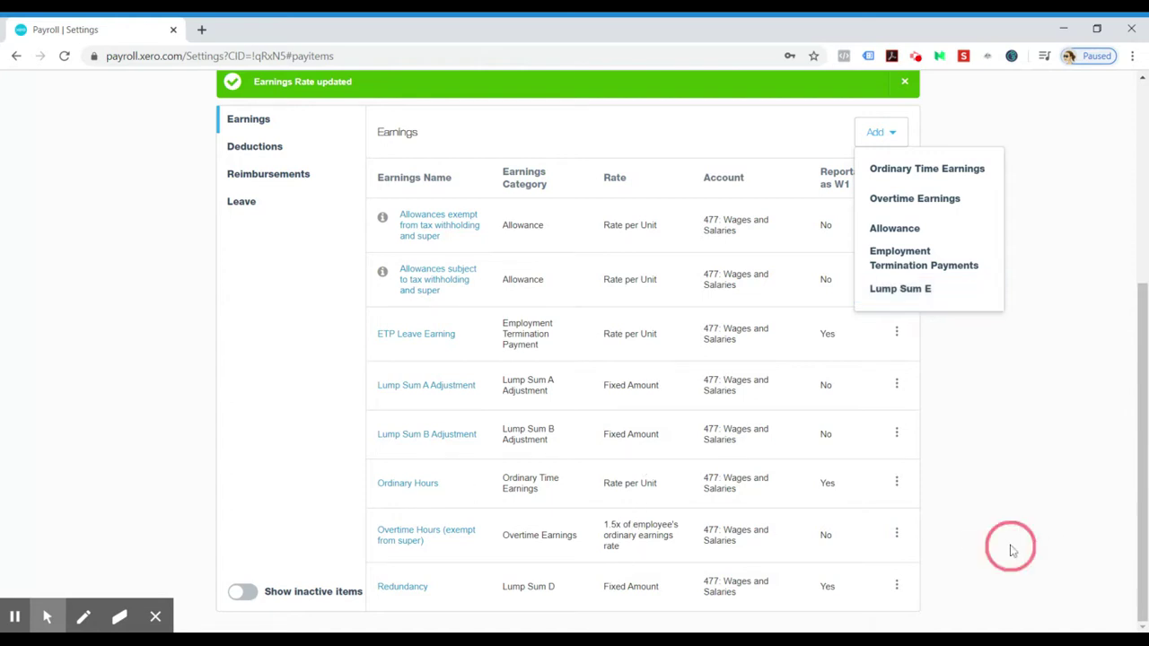
scroll(295, 326, "up", 4)
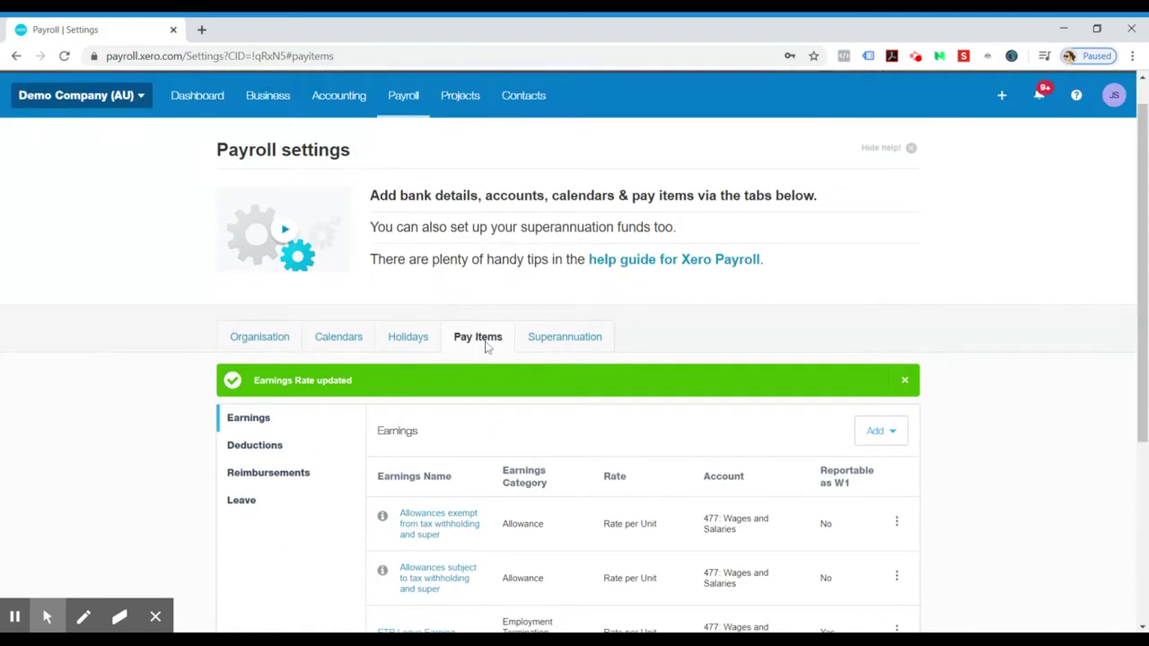
left_click(2, 30)
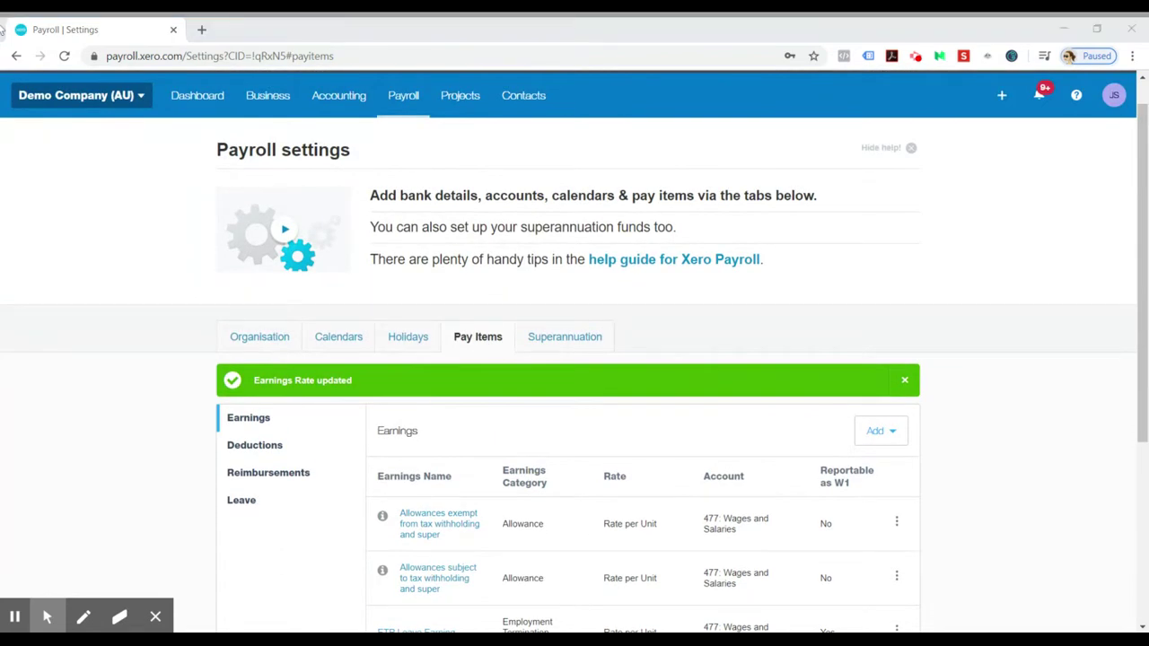
Open the superannuation settings and examine the new fund form for a Self Managed Superannuation Fund.
left_click(554, 341)
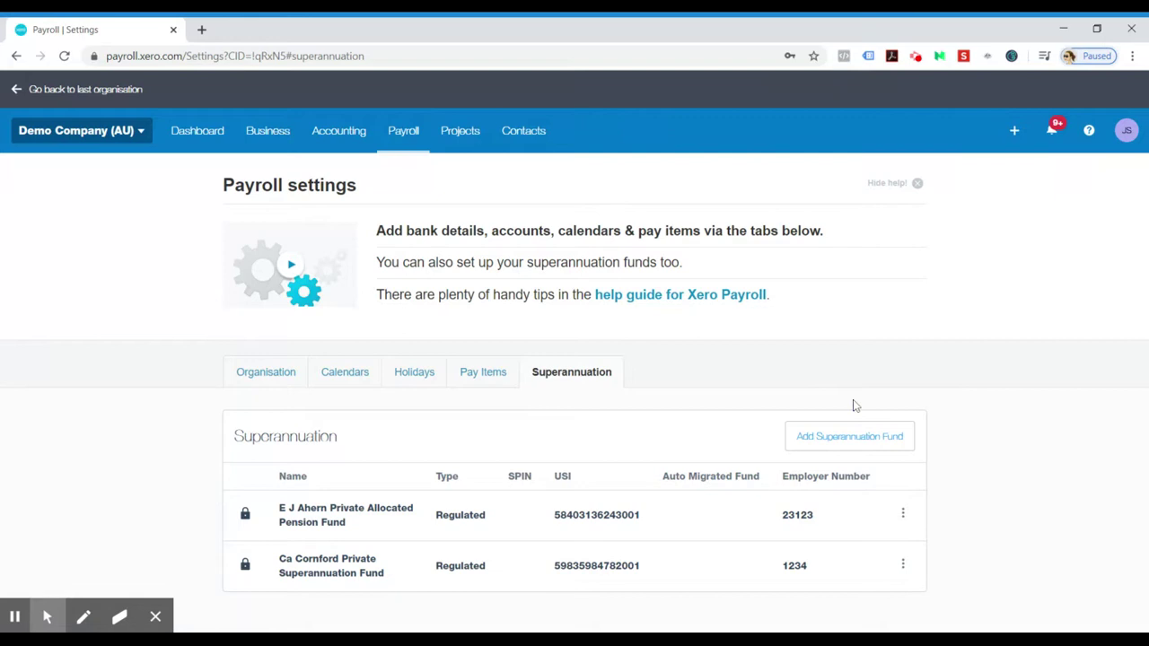
left_click(849, 438)
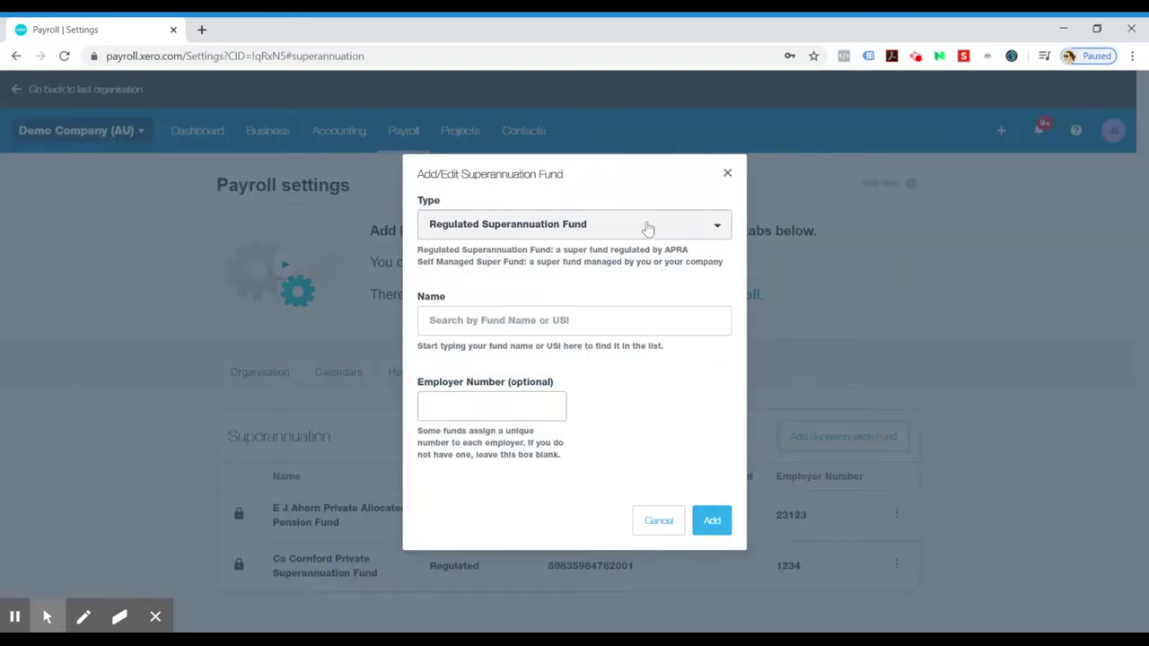
left_click(454, 230)
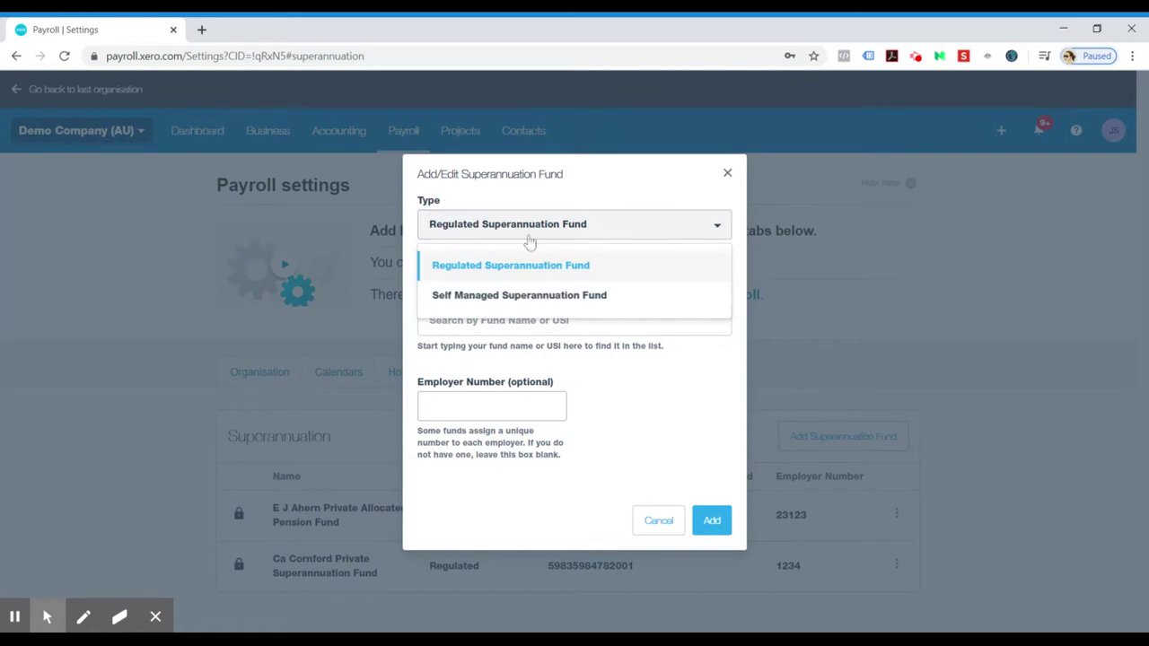
left_click(453, 297)
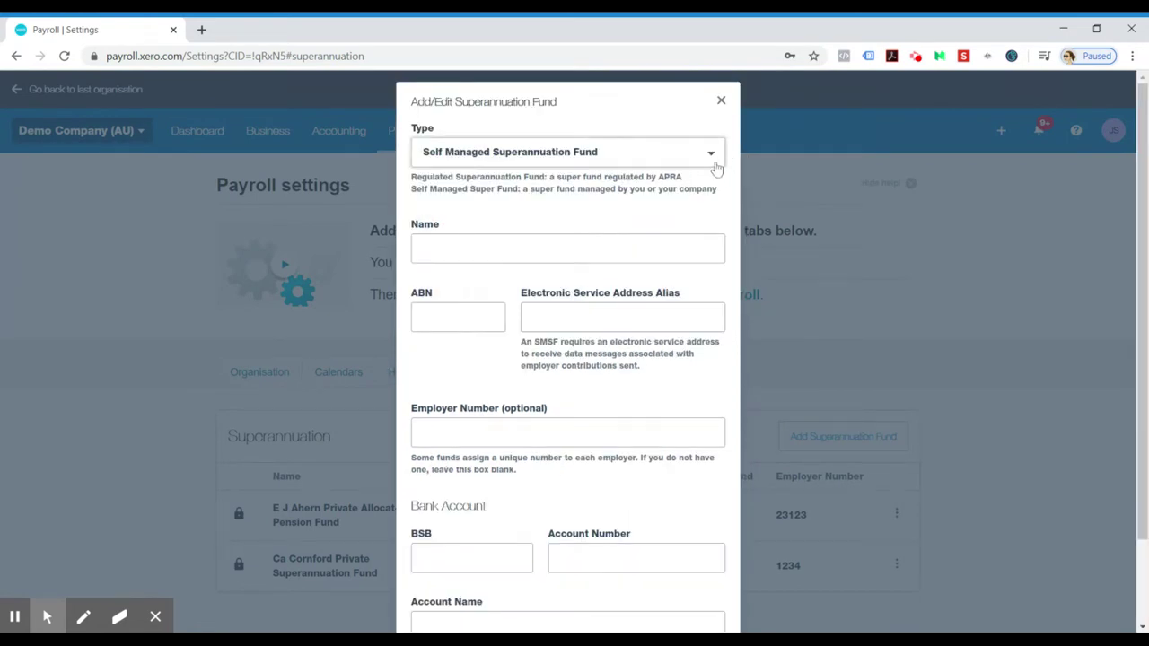
scroll(489, 530, "down", 1)
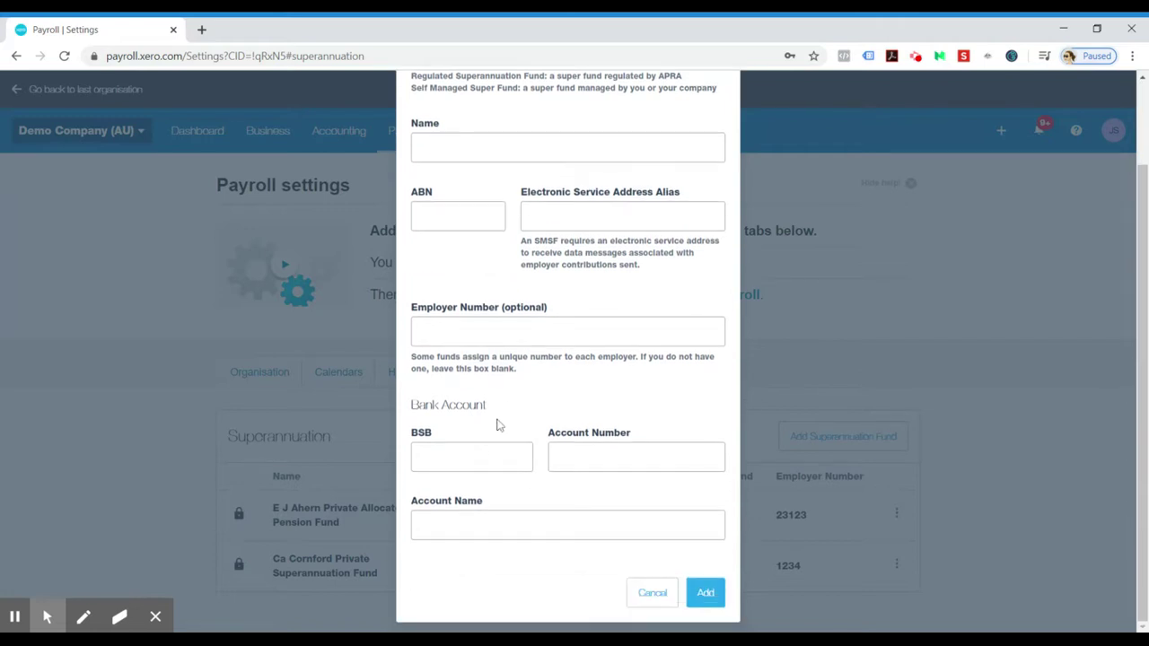
scroll(567, 350, "up", 1)
Switch the new fund to Regulated Superannuation Fund, search for "aust" and select the Australian Defence Force Superannuation Scheme.
left_click(707, 145)
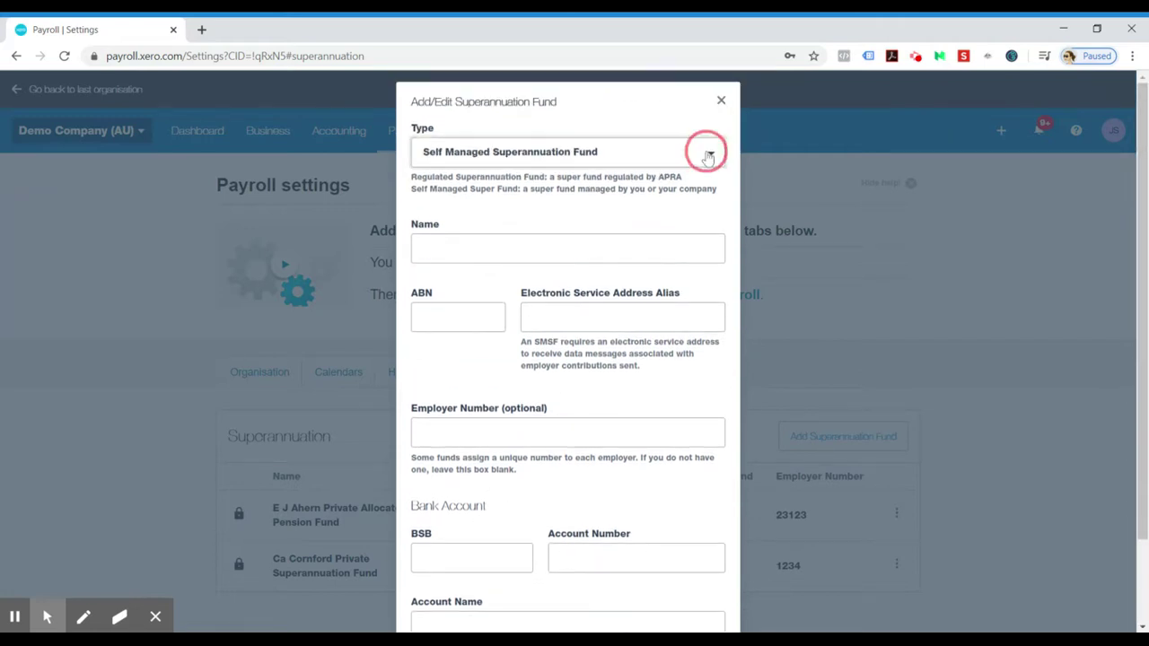
left_click(565, 183)
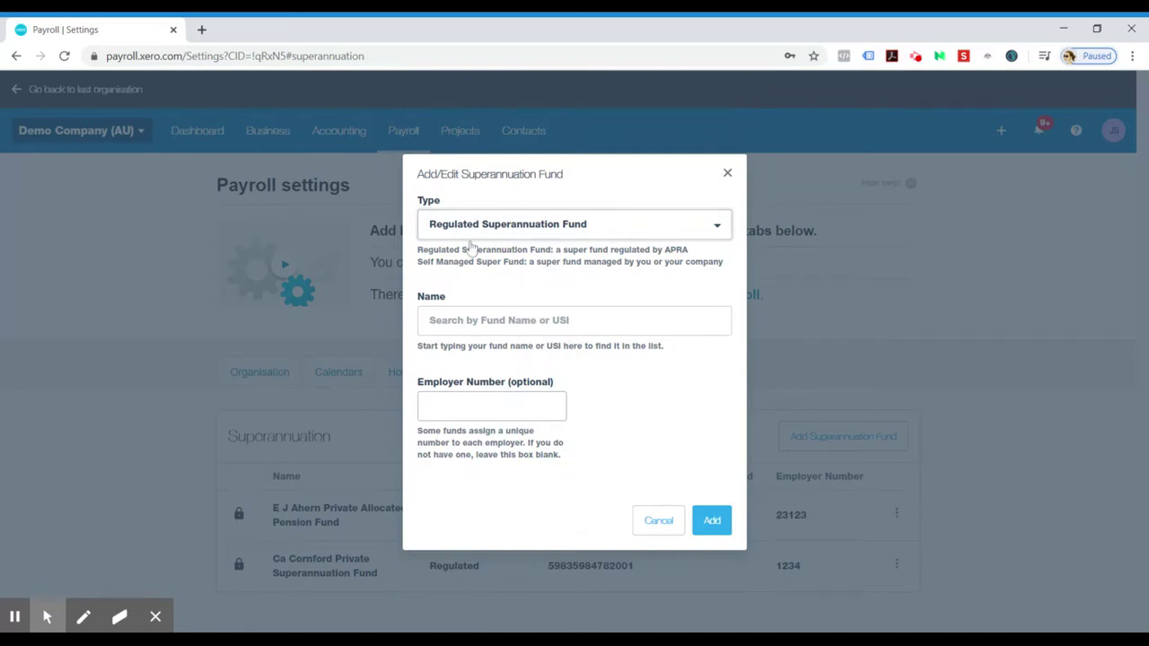
left_click(539, 321)
type("aust")
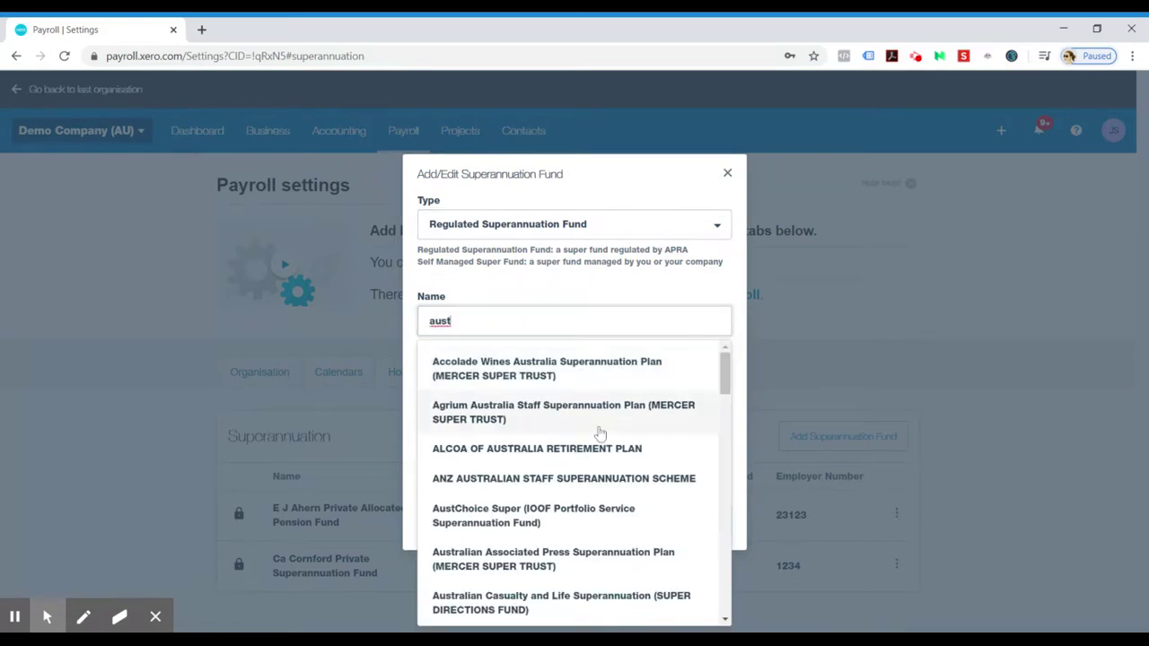
scroll(599, 434, "down", 2)
scroll(580, 436, "down", 2)
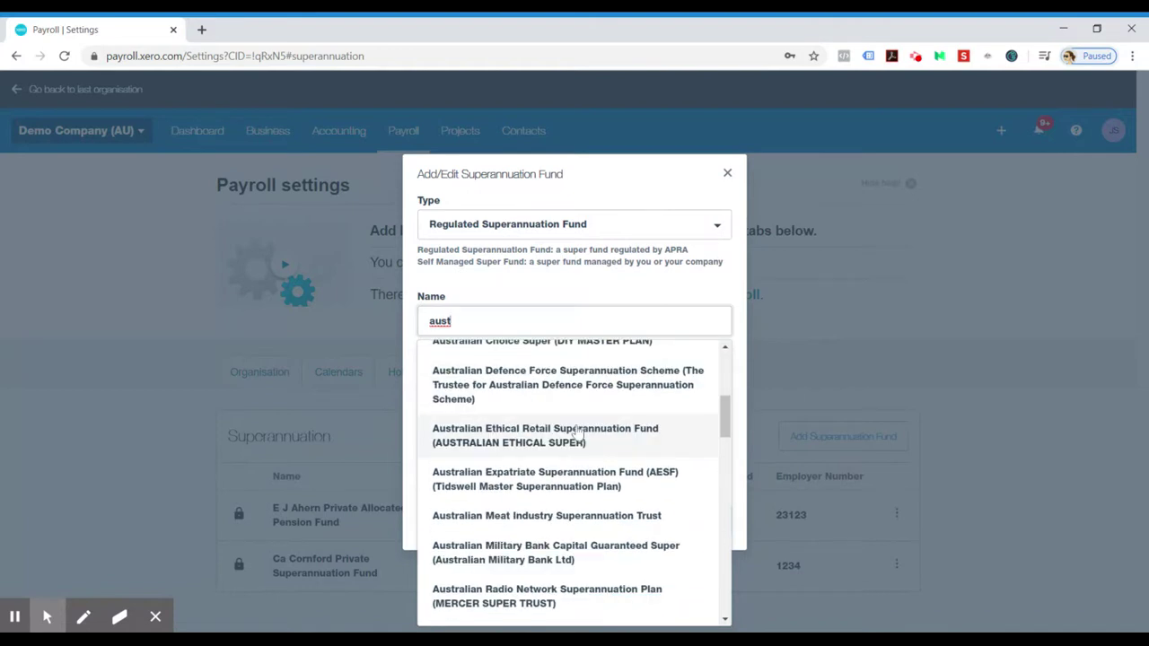
left_click(516, 393)
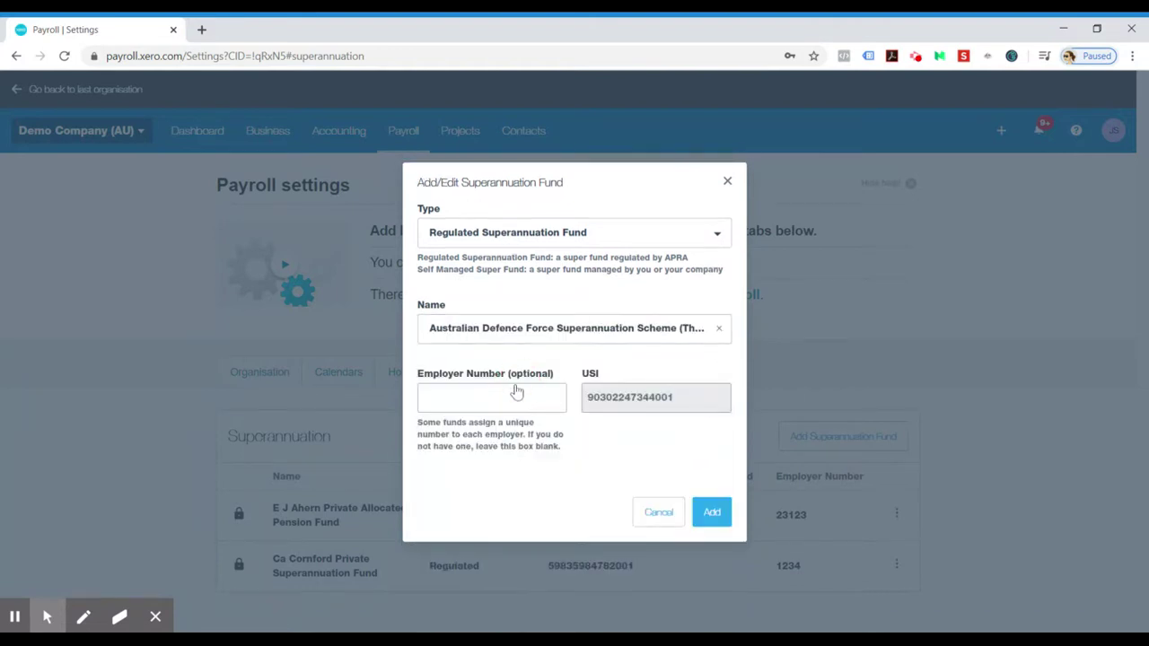
Check the optional employer number field and discard the new superannuation fund.
left_click(520, 393)
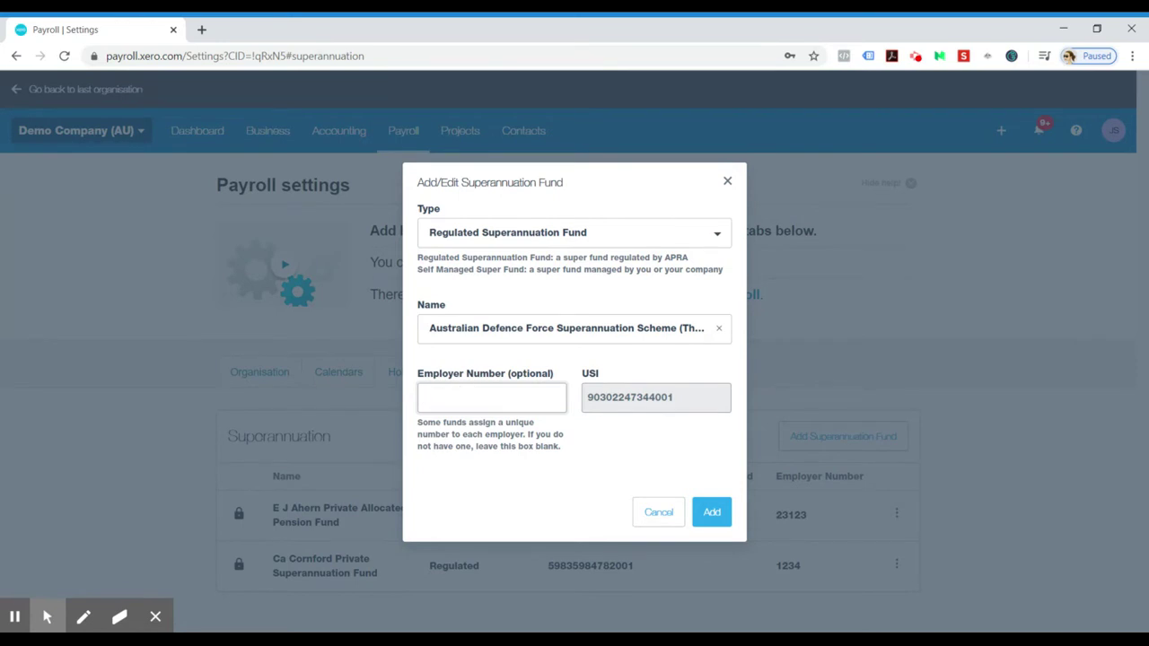
left_click(474, 323)
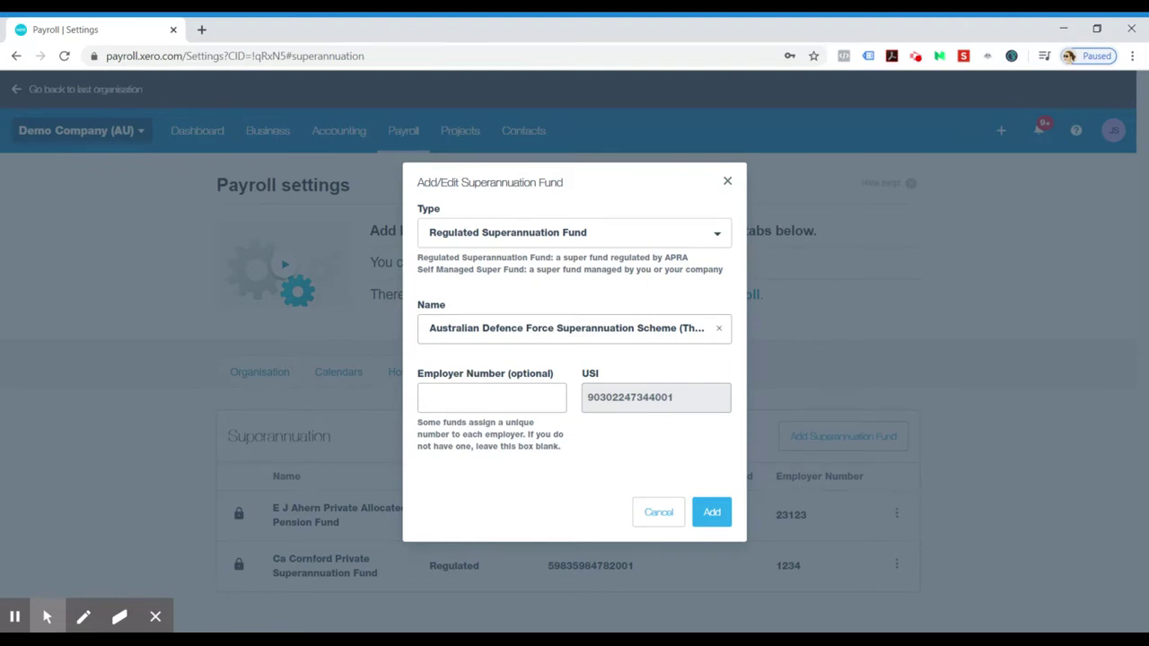
left_click(480, 395)
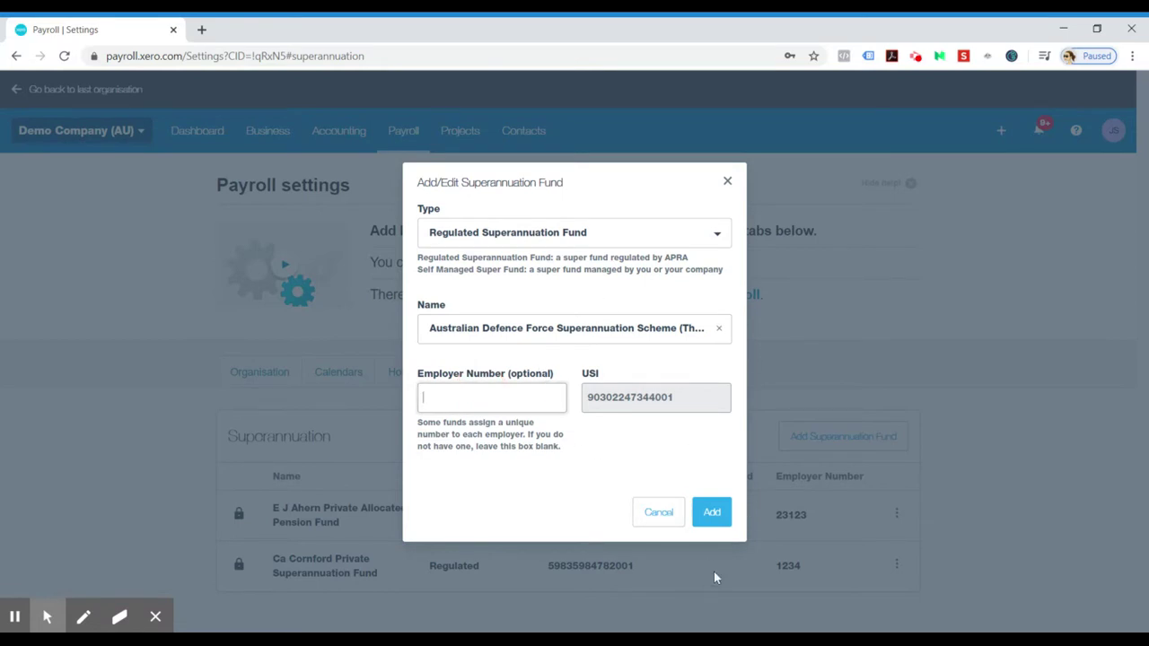
left_click(666, 520)
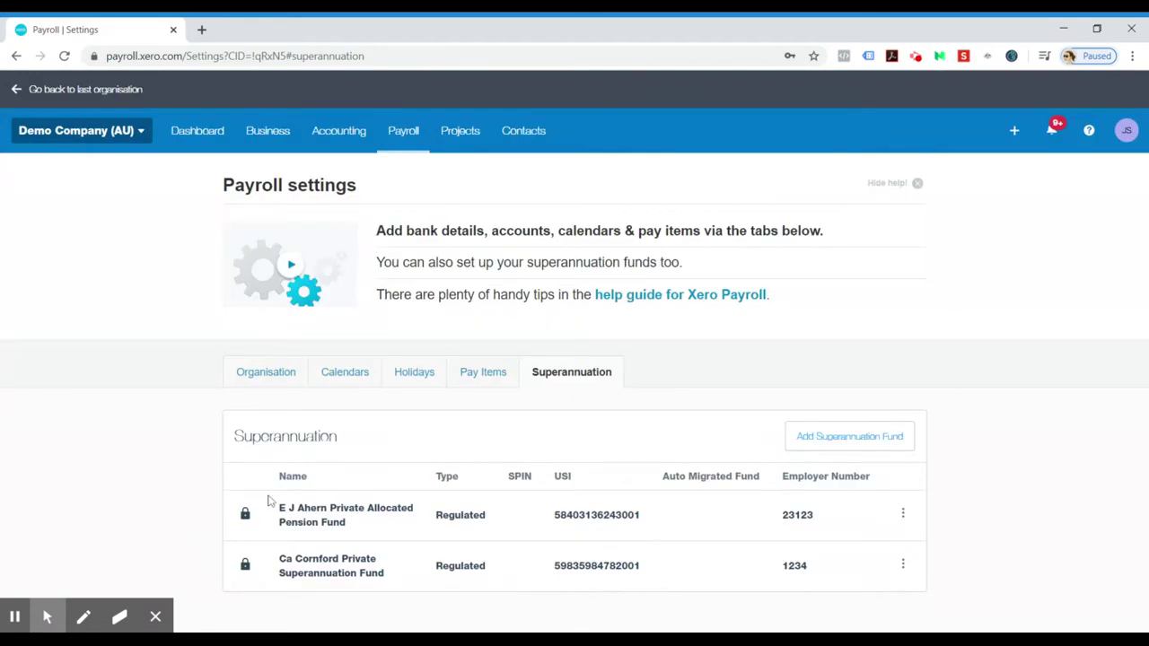